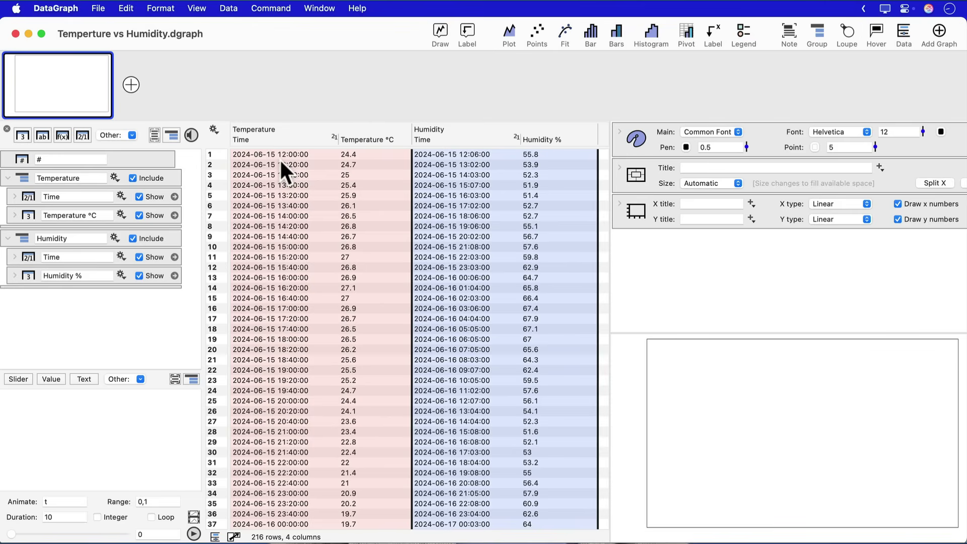
- Widen the data table and scroll down through the Temperature and Humidity readings
mouse_move(234, 146)
mouse_down()
mouse_move(382, 165)
mouse_move(513, 162)
mouse_up()
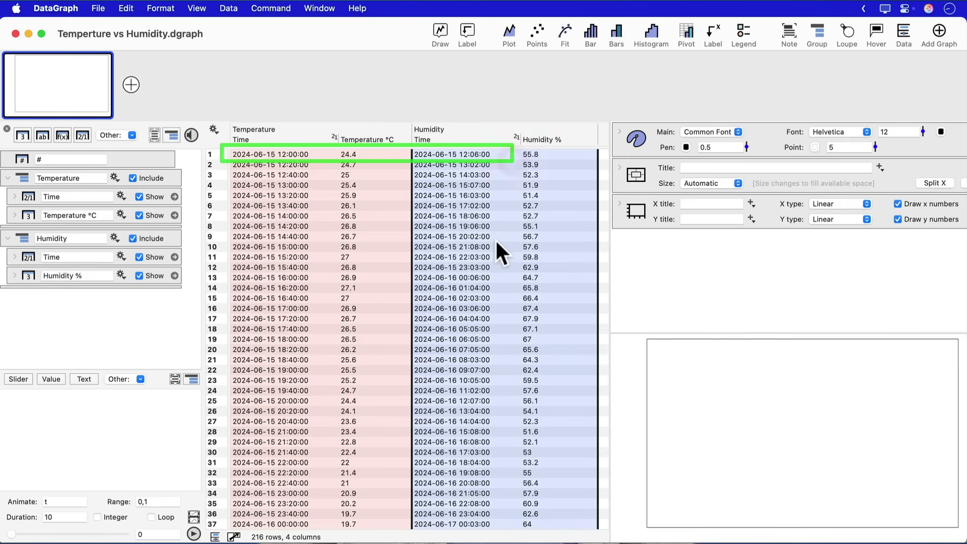
scroll(477, 260, down, 20)
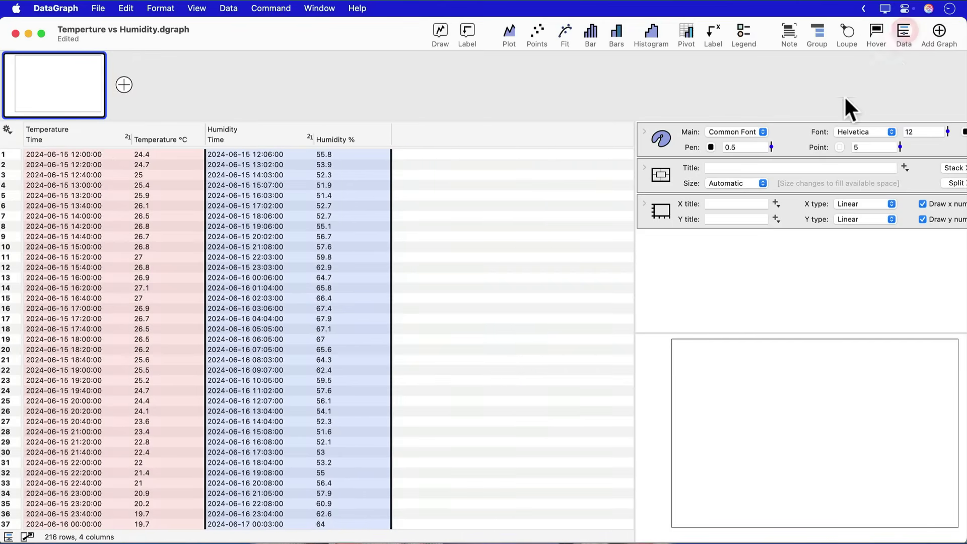
- Widen the graph area and plot Temperature °C against Temperature Time as a line
drag(635, 274, 492, 275)
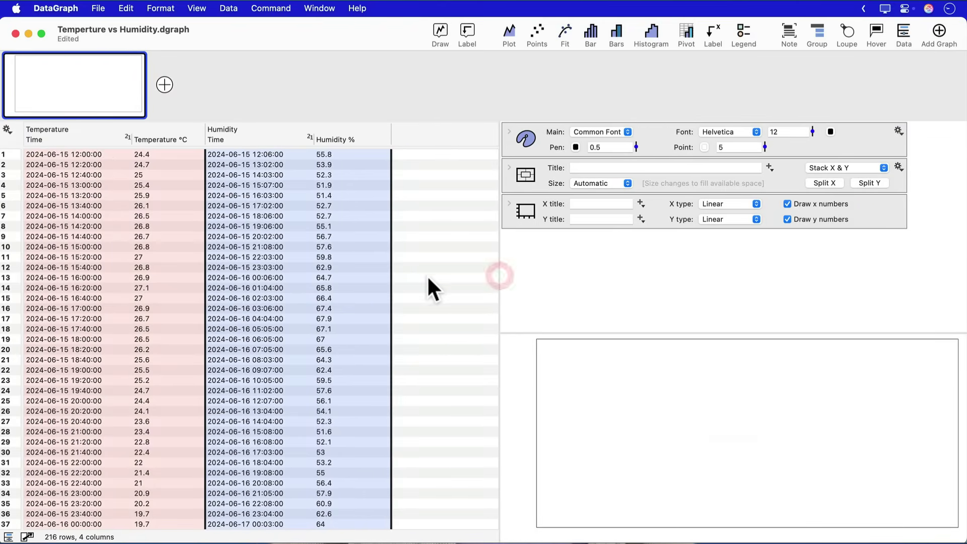
click(99, 144)
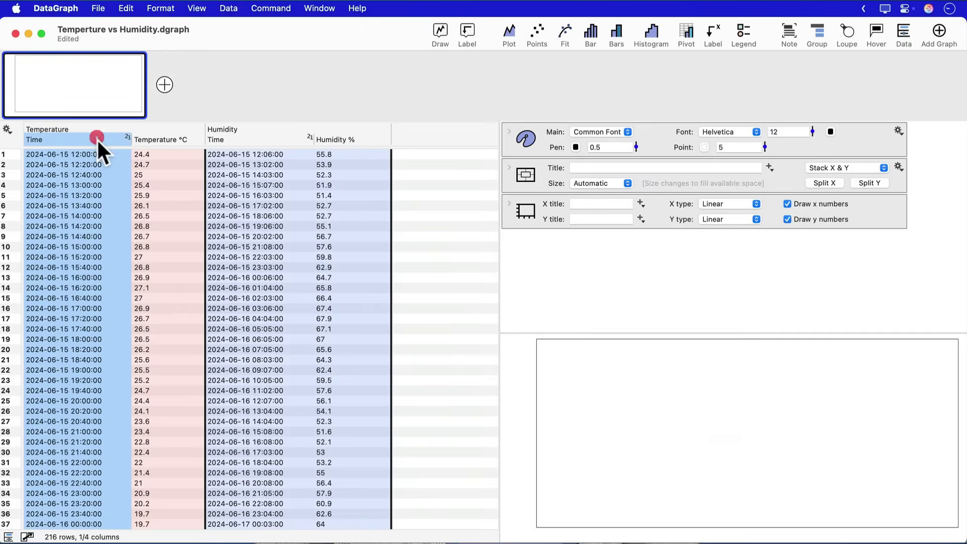
shift+click(157, 141)
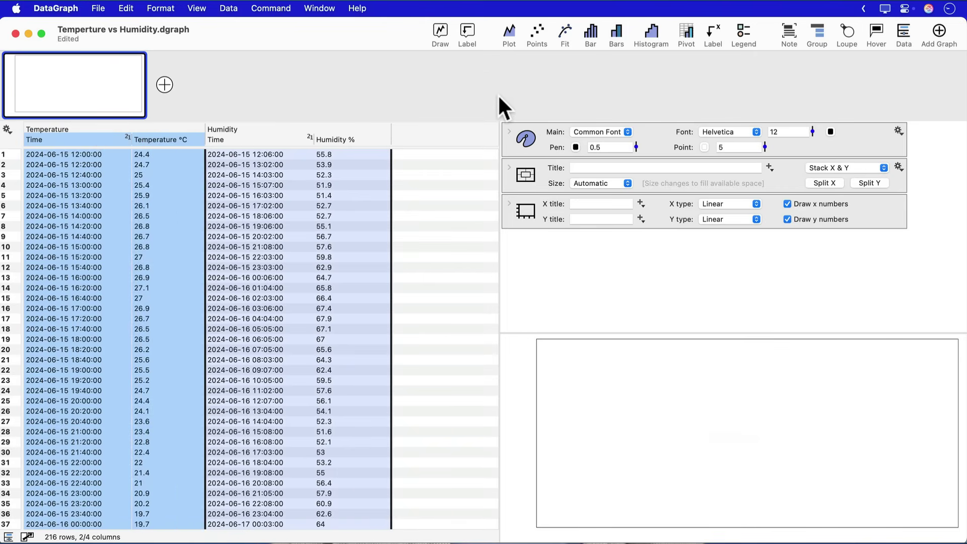
click(509, 31)
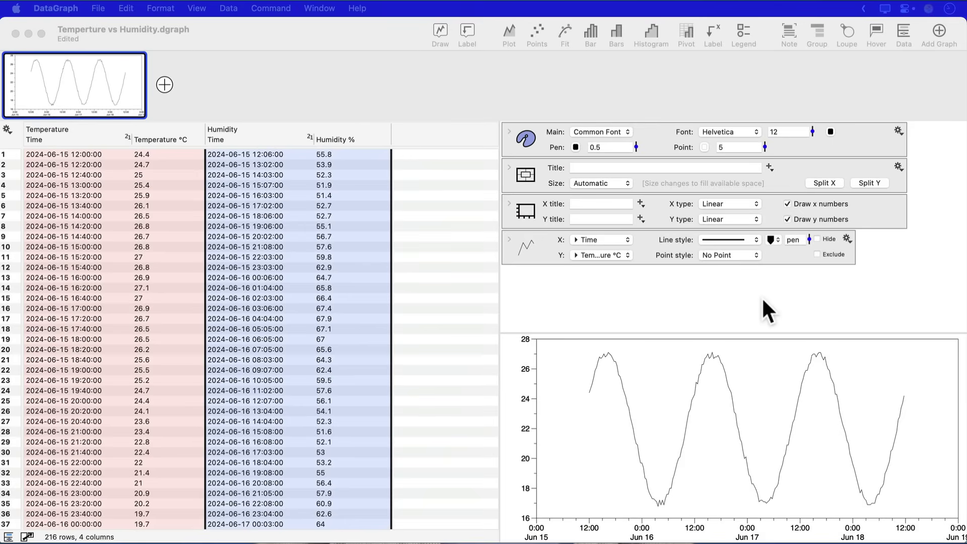
- Split the graph's y-axis into two stacked plots sharing the time axis
click(763, 301)
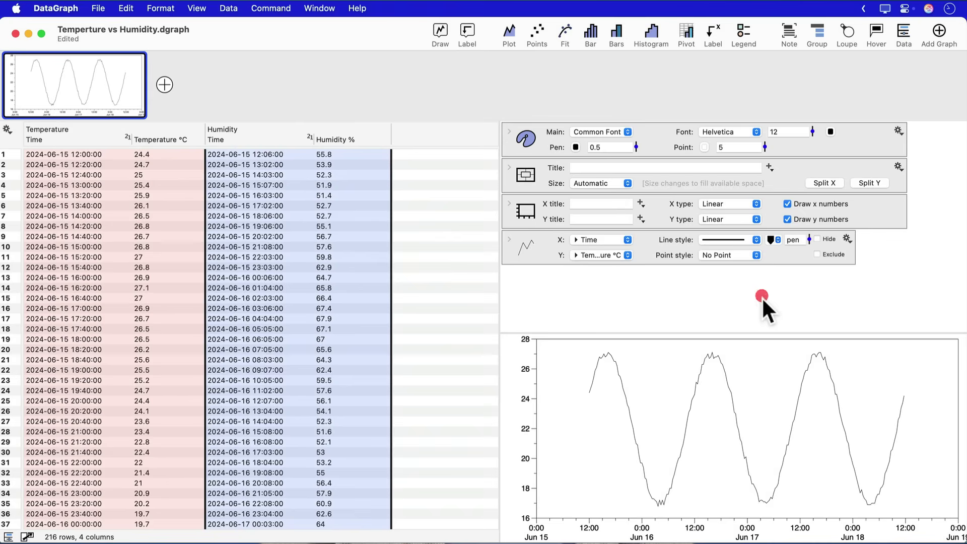
click(530, 174)
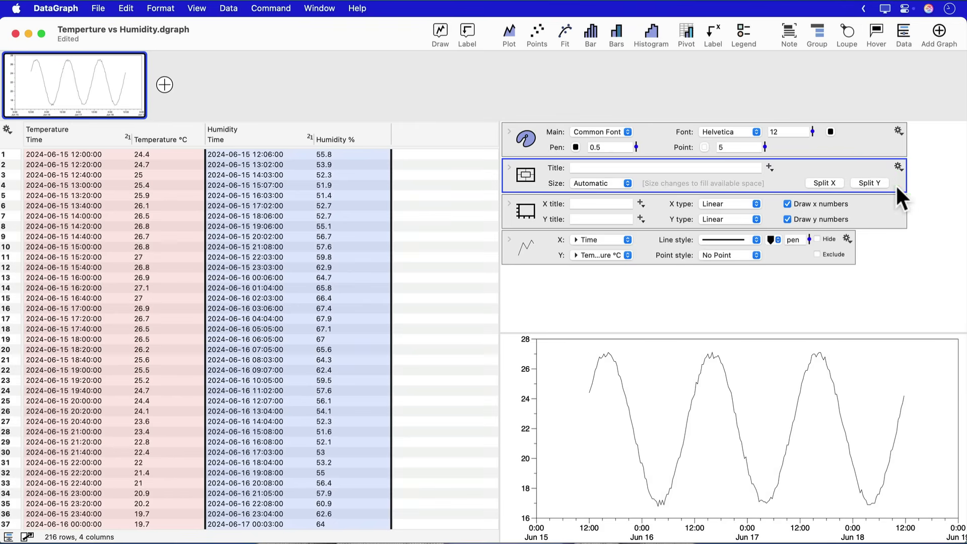
click(871, 183)
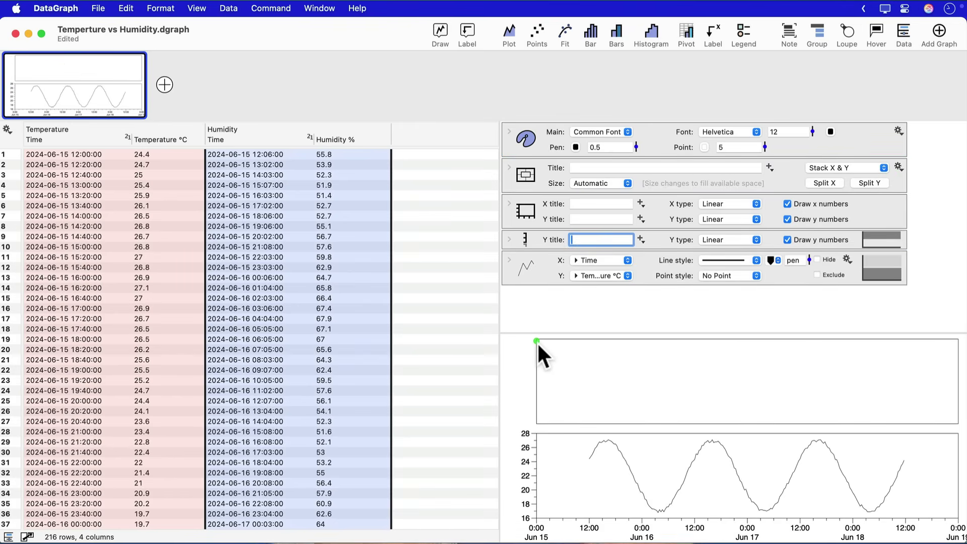
mouse_move(537, 342)
mouse_down()
mouse_move(844, 432)
mouse_move(958, 434)
mouse_up()
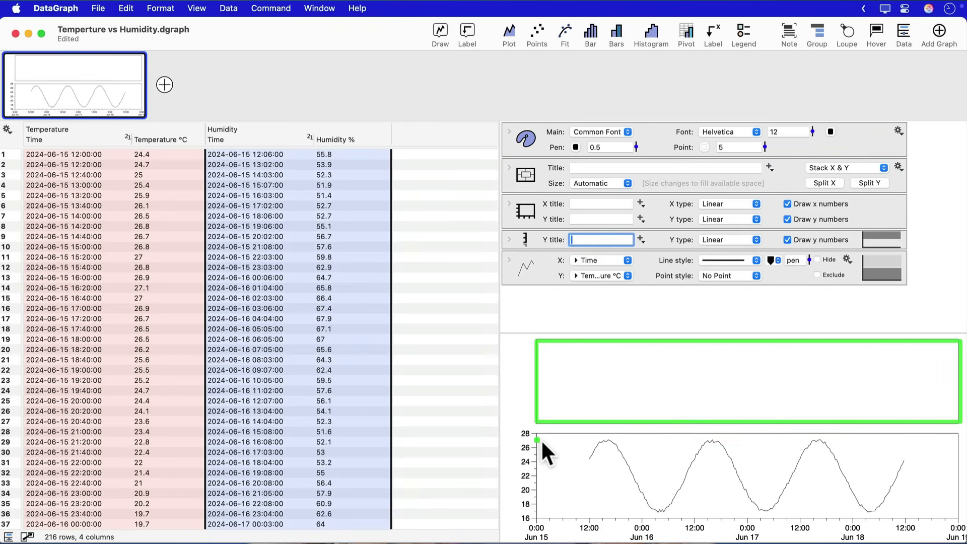
mouse_move(539, 437)
mouse_down()
mouse_move(848, 521)
mouse_move(943, 528)
mouse_move(961, 518)
mouse_up()
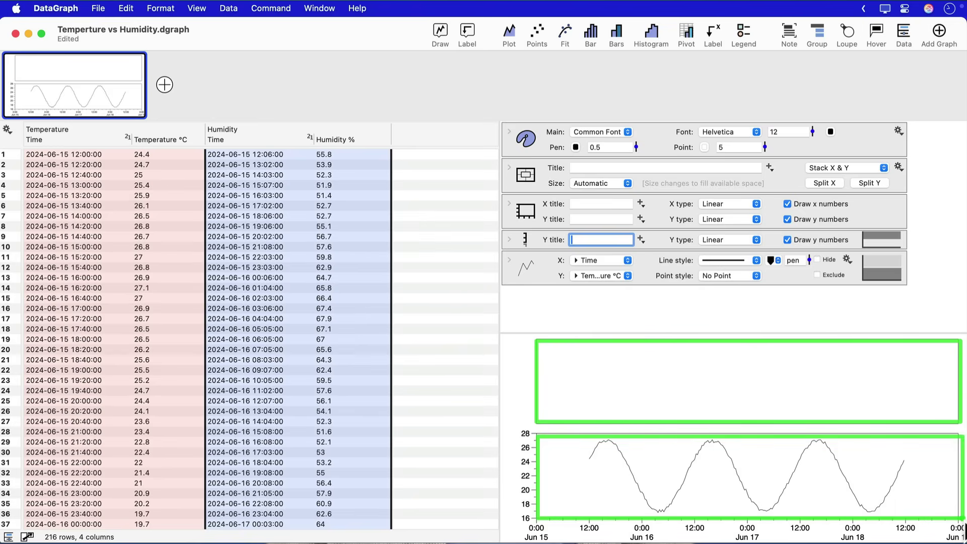
mouse_move(751, 483)
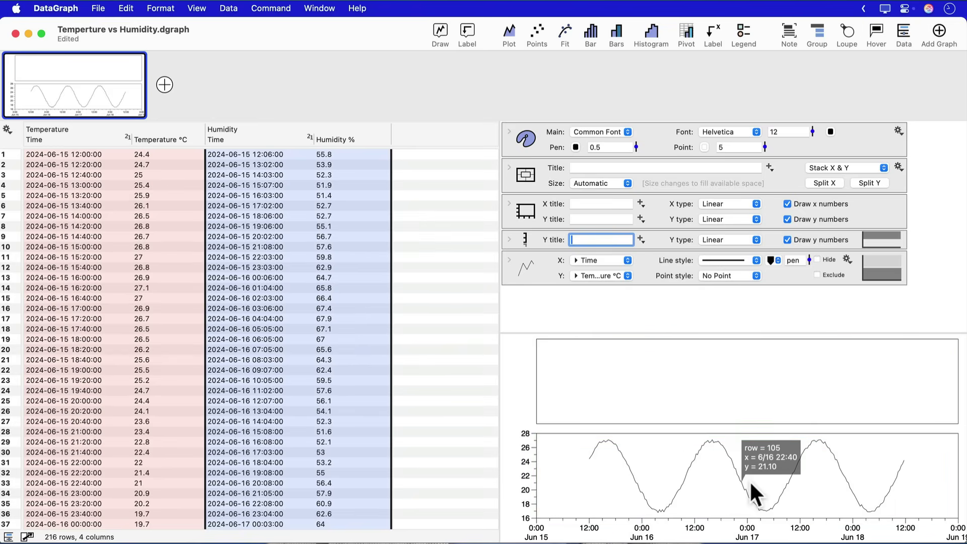
- Plot Humidity % over Humidity Time and move that curve to the top graph
click(275, 136)
shift+click(334, 137)
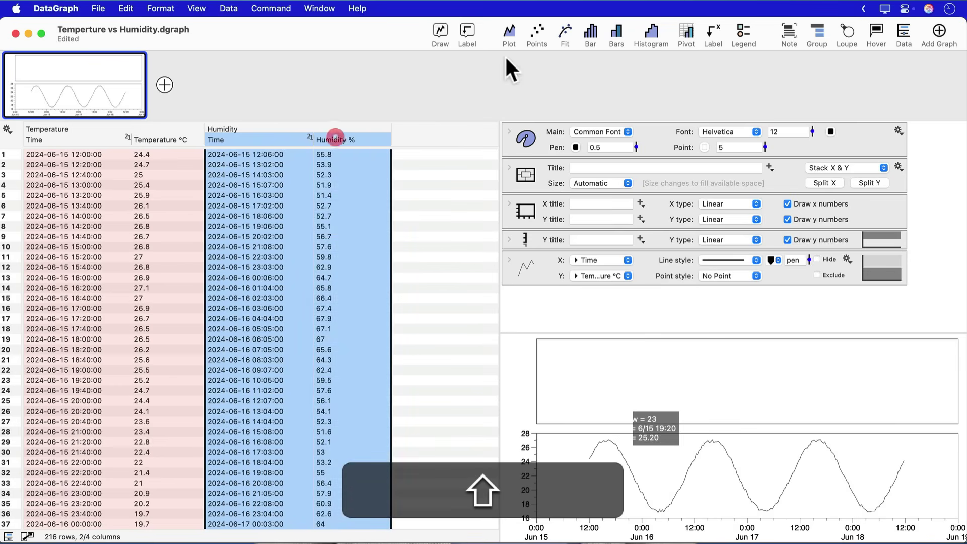
click(509, 29)
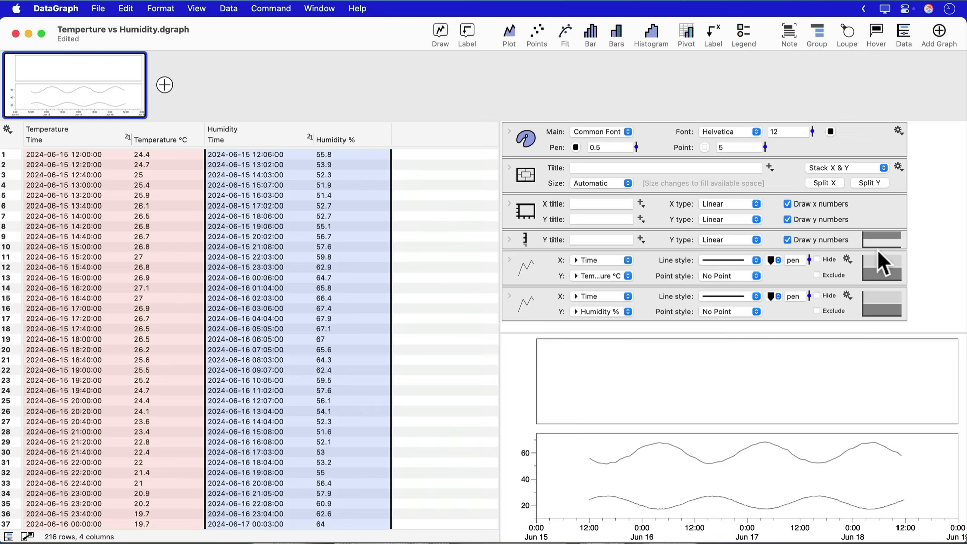
drag(851, 243, 919, 328)
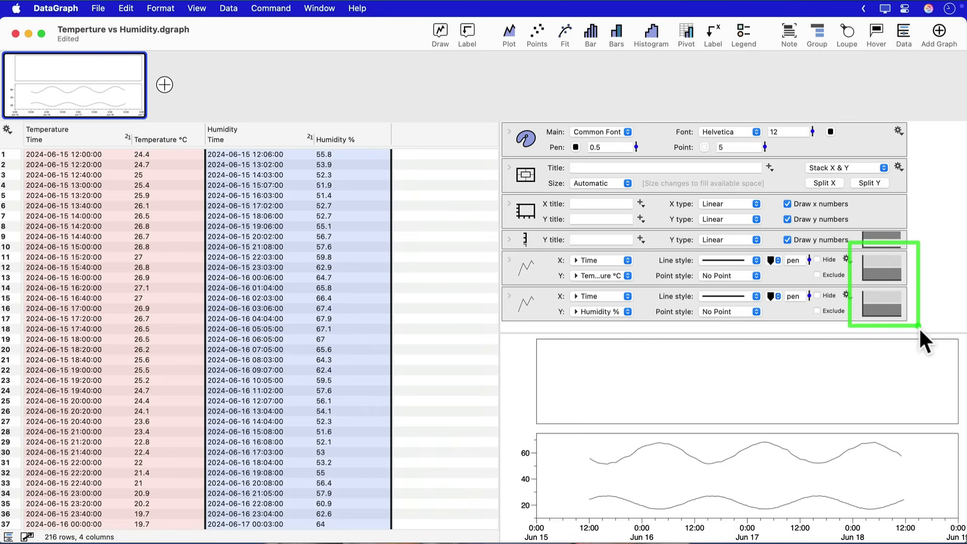
click(885, 297)
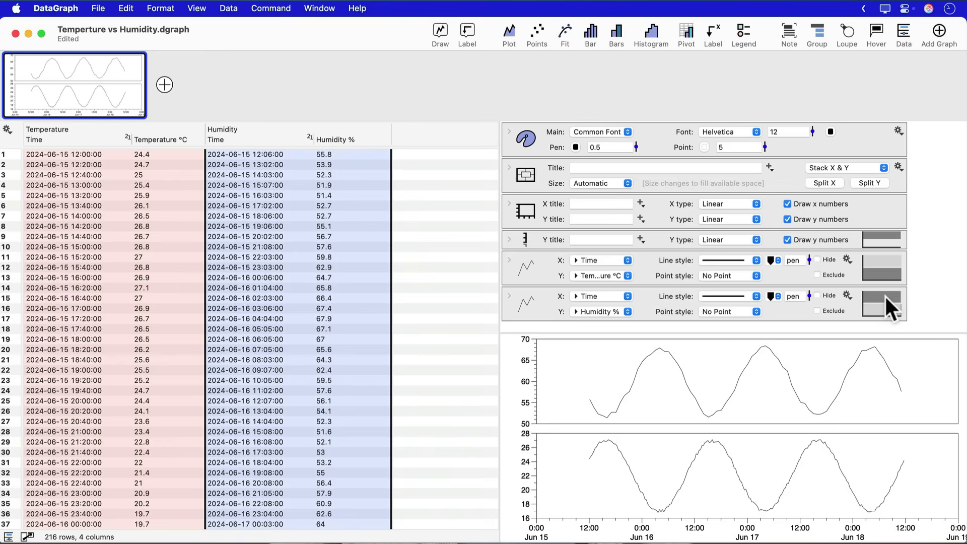
- Title the lower y-axis 'Temperature °C' and the upper y-axis 'Humidity %'
click(177, 136)
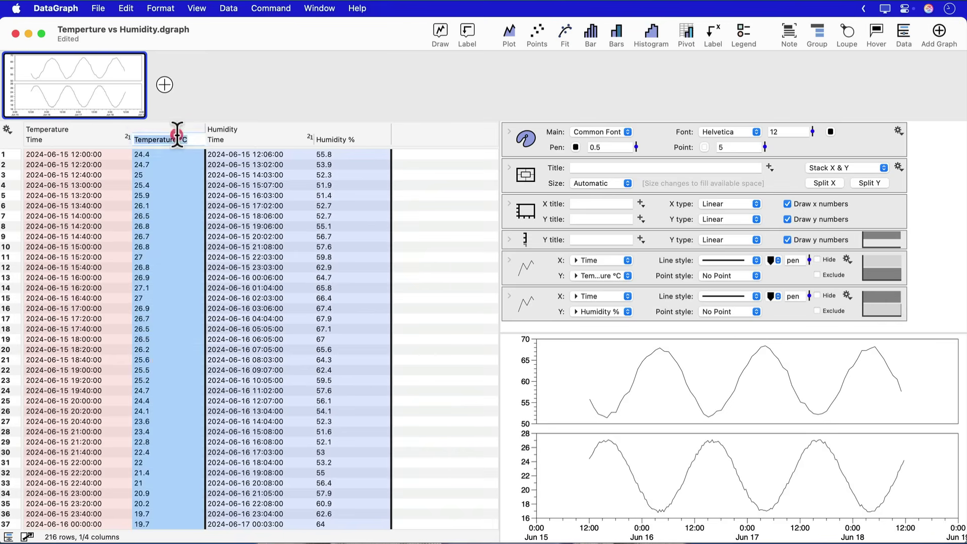
key(super+c)
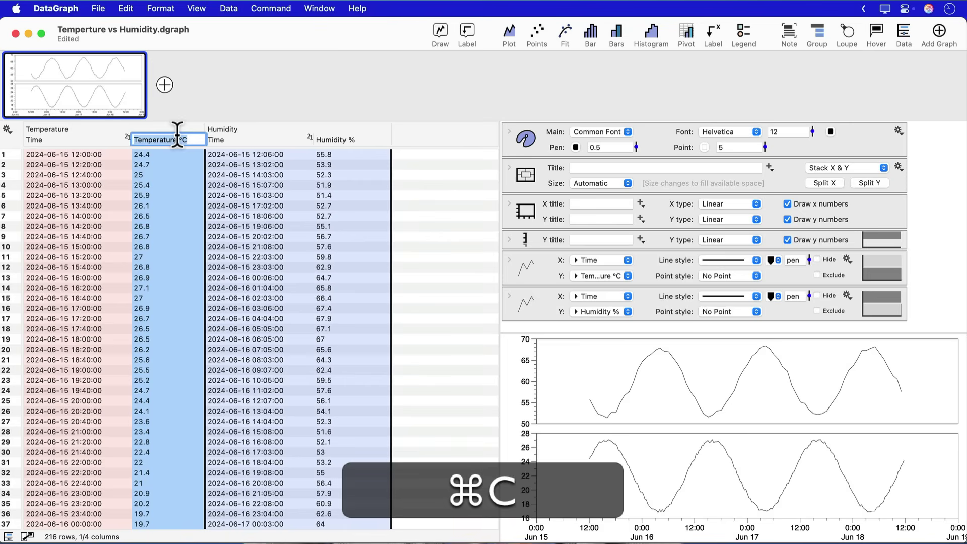
click(578, 219)
key(super+v)
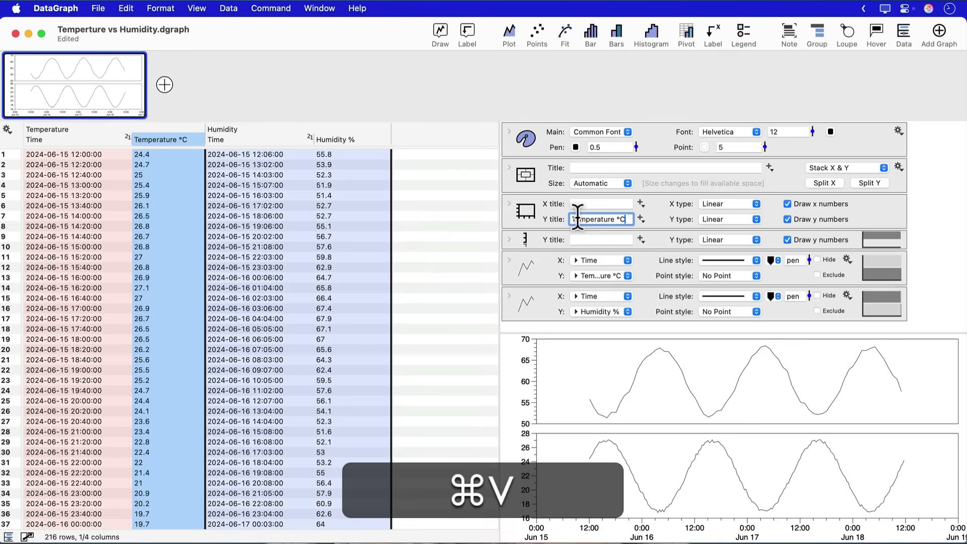
key(Return)
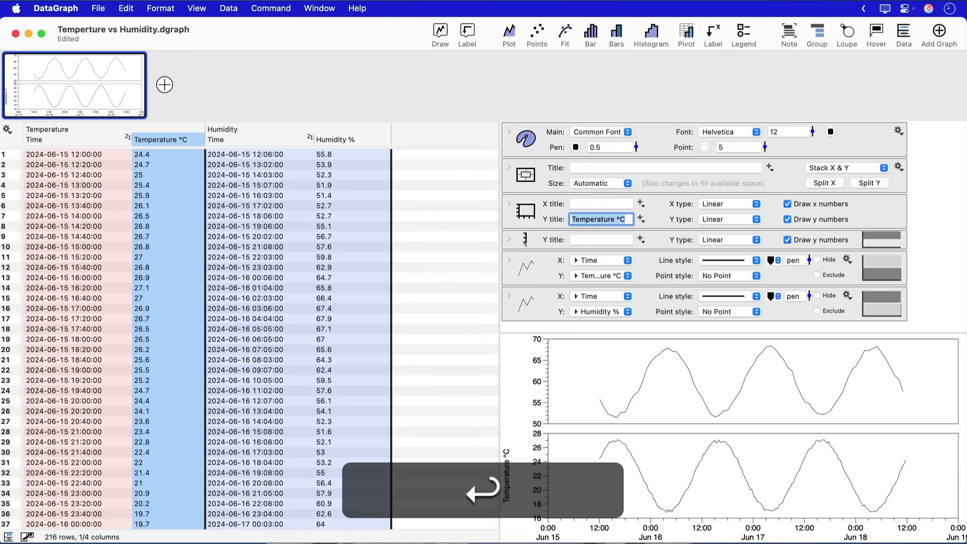
click(349, 137)
key(super+c)
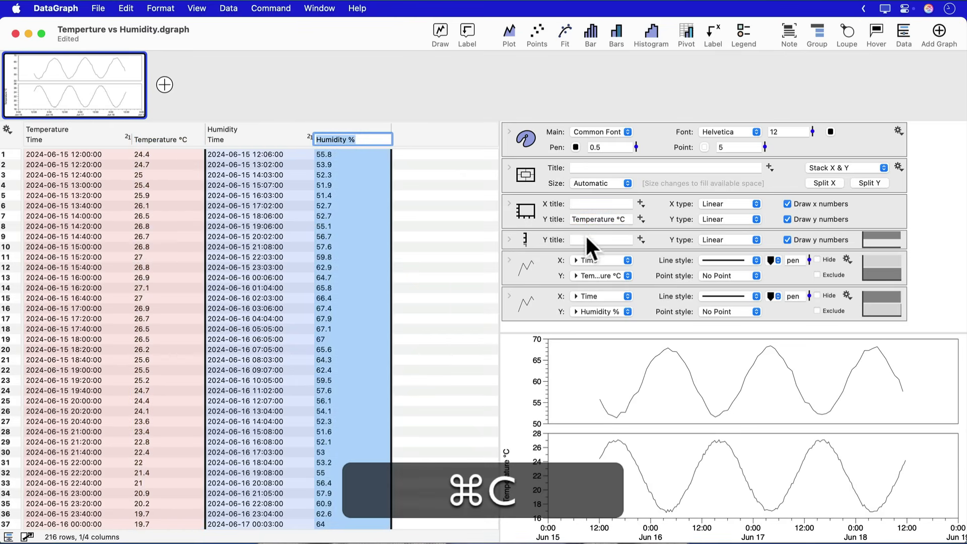
click(586, 239)
key(super+v)
key(Return)
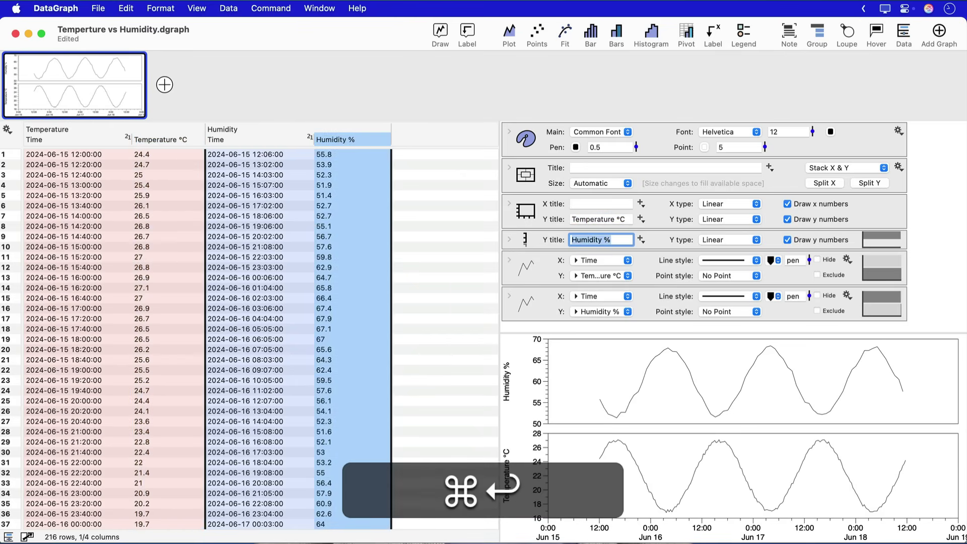
- Show both the temperature and humidity readings as circle markers
click(742, 276)
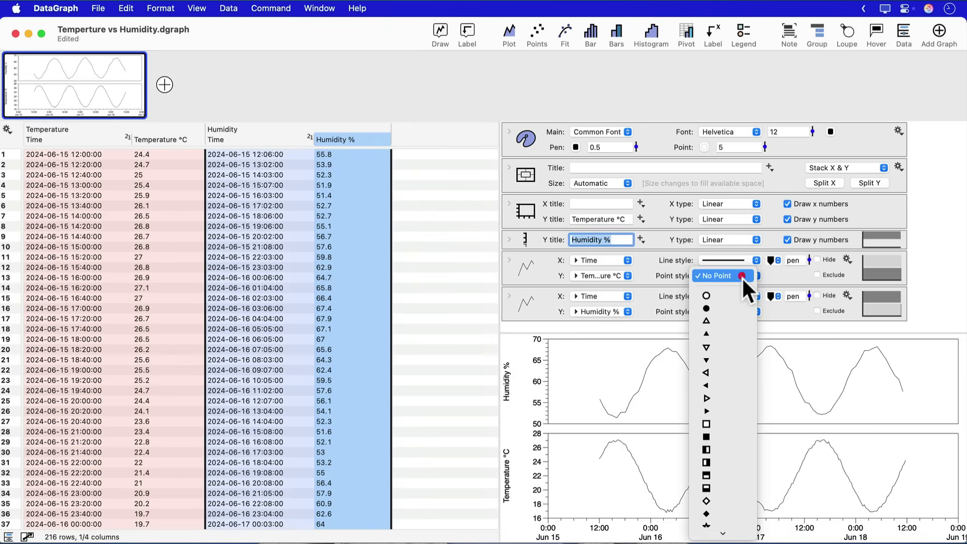
click(739, 294)
click(744, 309)
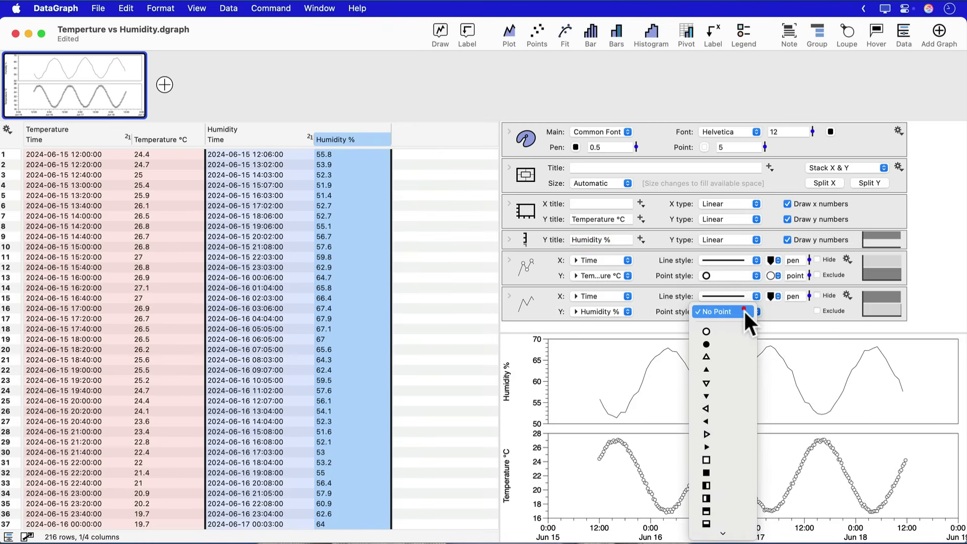
click(739, 330)
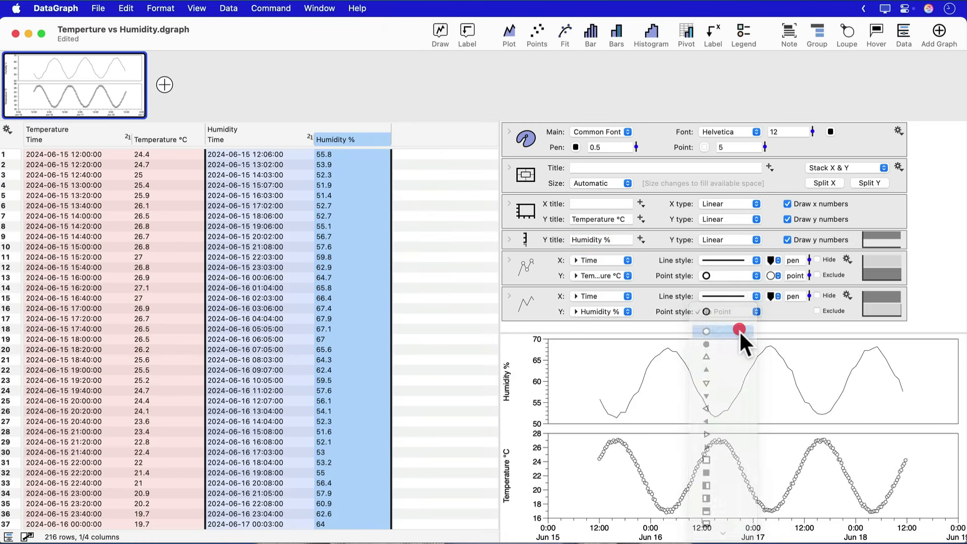
- Colour the temperature points blue and the humidity points yellow
click(771, 276)
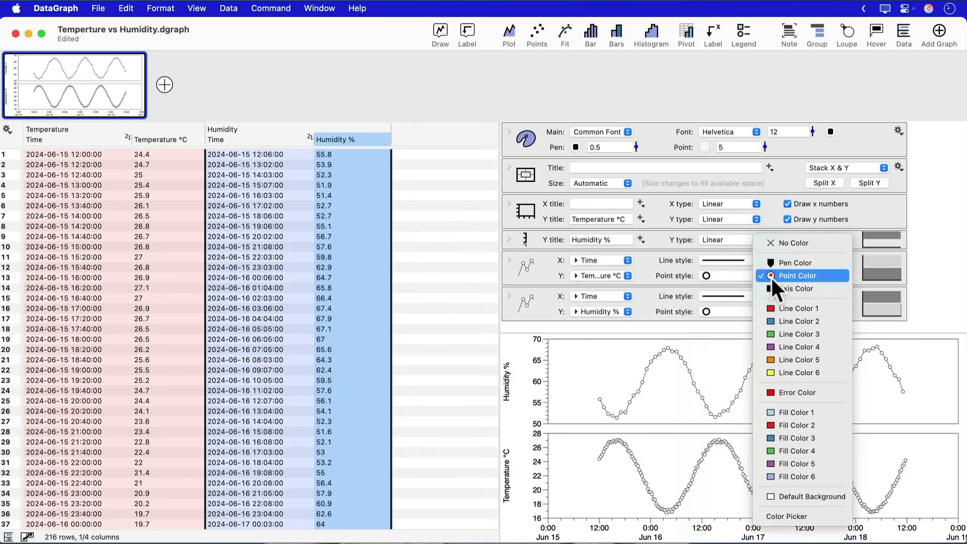
click(785, 372)
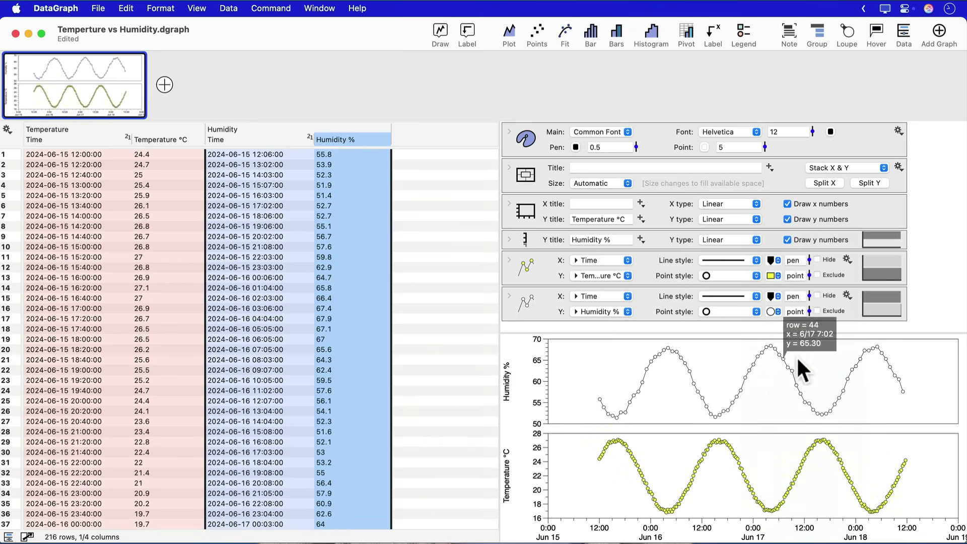
click(773, 276)
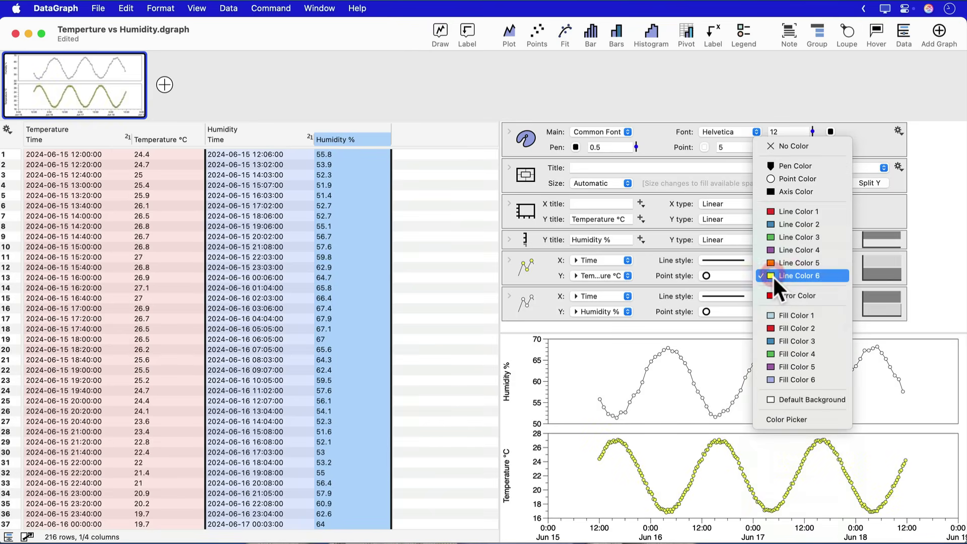
click(774, 228)
click(772, 312)
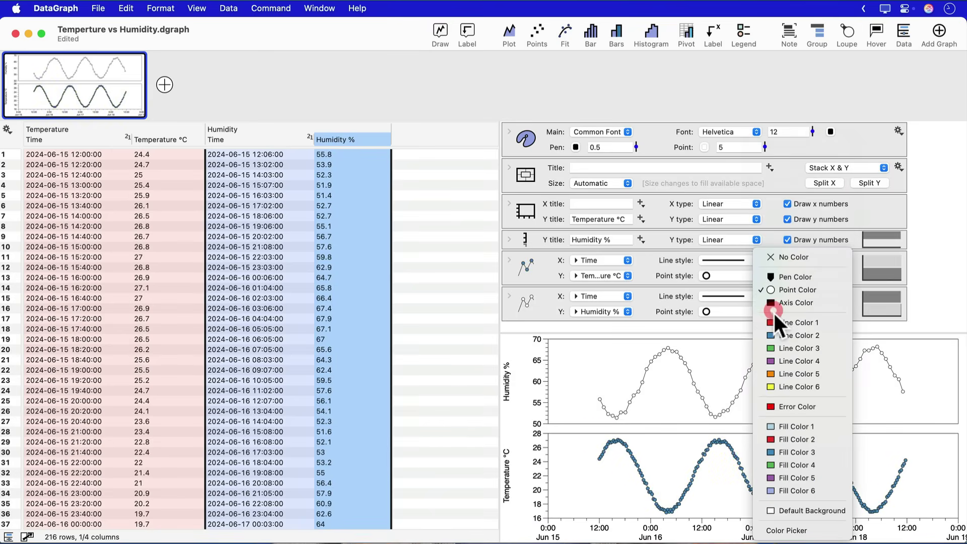
click(782, 385)
mouse_move(782, 384)
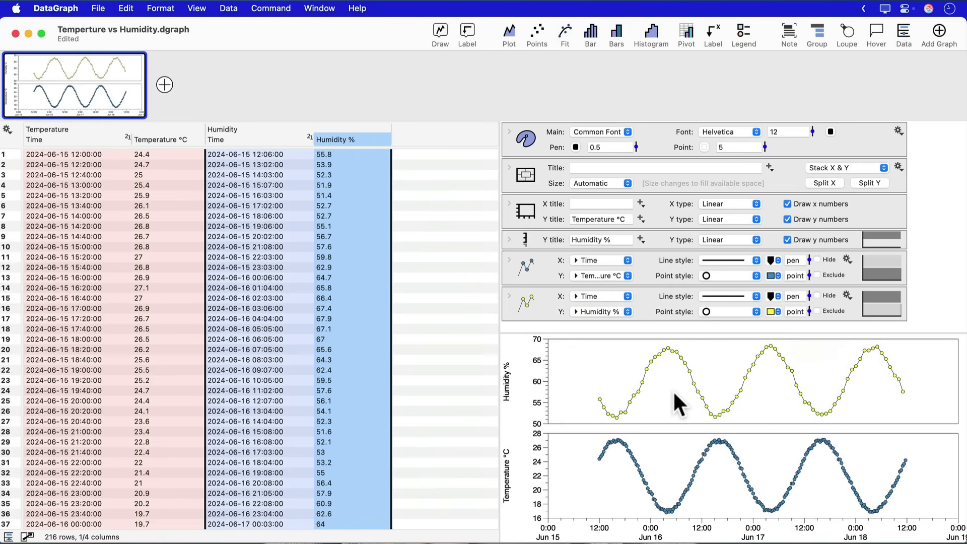
drag(674, 394, 743, 394)
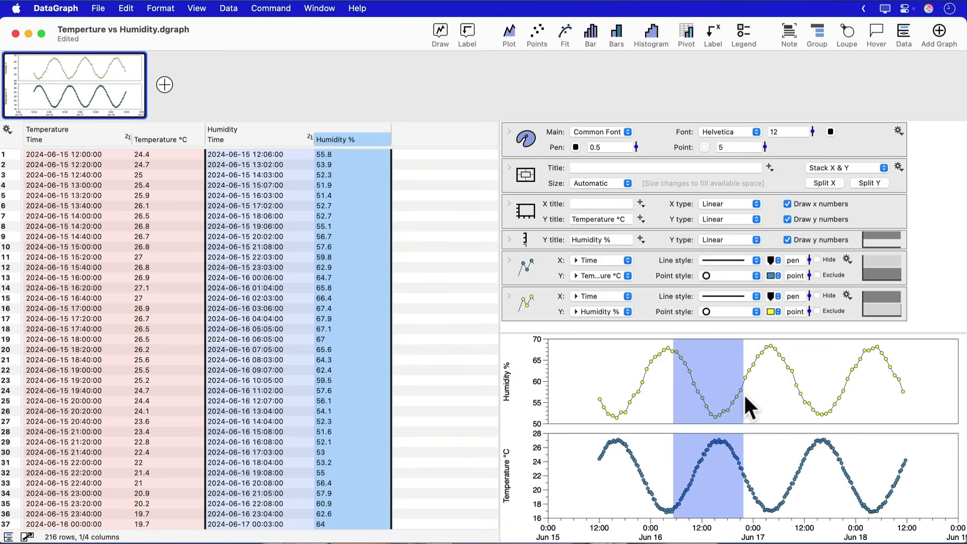
drag(744, 393, 744, 393)
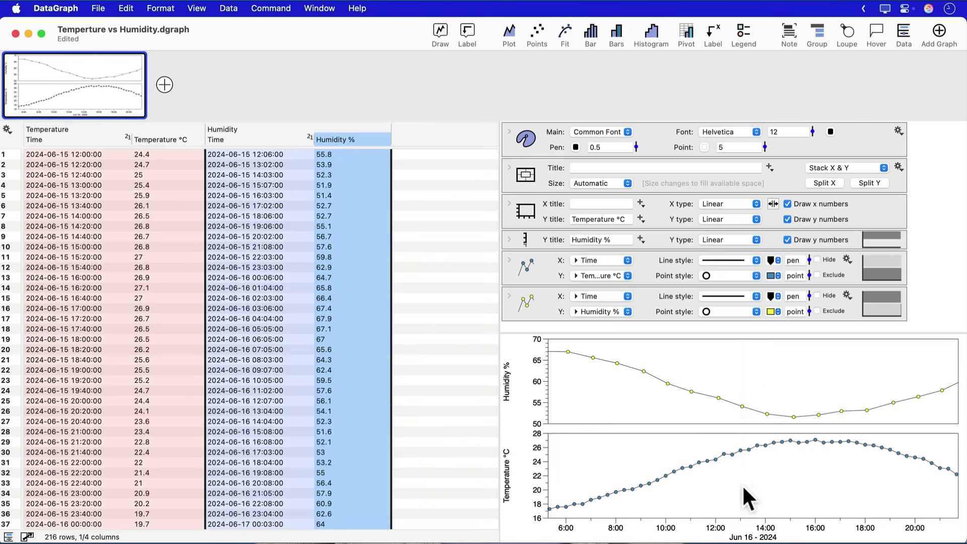
mouse_move(744, 530)
mouse_move(710, 535)
mouse_down()
mouse_move(743, 534)
mouse_move(727, 535)
mouse_up()
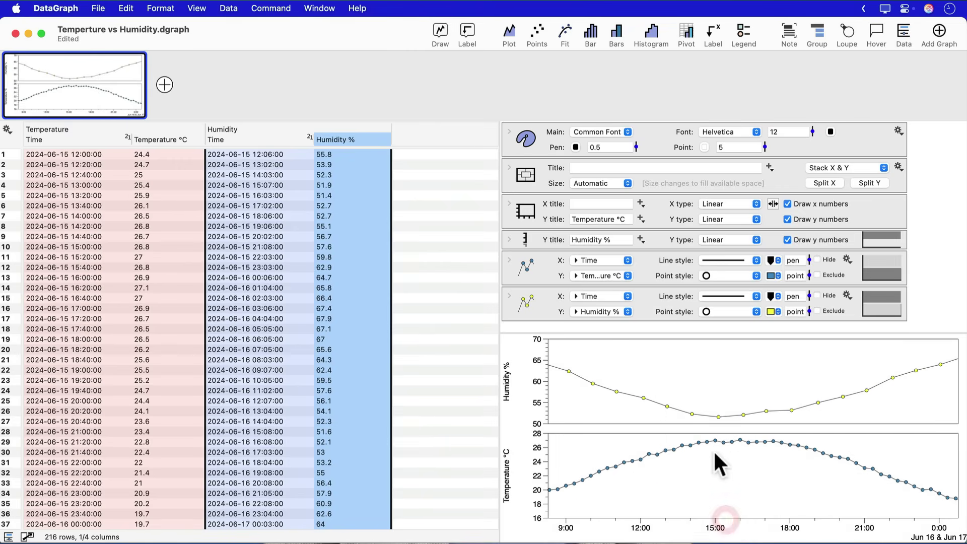
drag(654, 412, 736, 412)
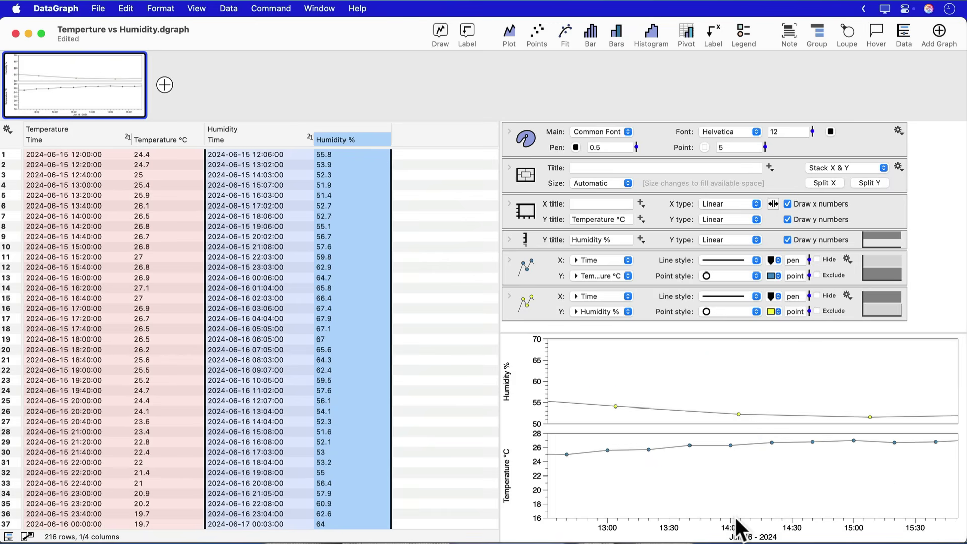
mouse_move(724, 538)
mouse_move(694, 528)
mouse_down()
mouse_move(723, 529)
mouse_move(696, 527)
mouse_up()
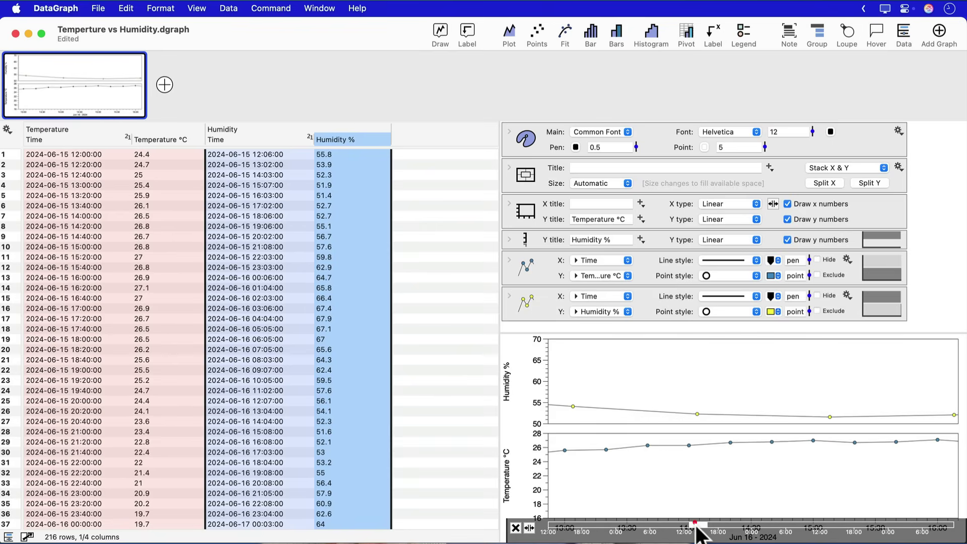
click(529, 527)
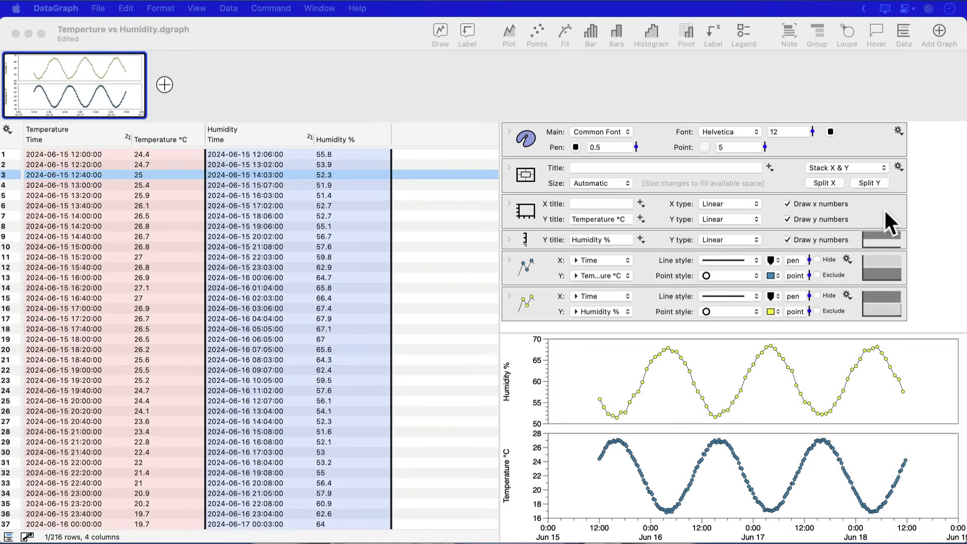
- Bring DataGraph forward and show the column list beside the table
click(889, 68)
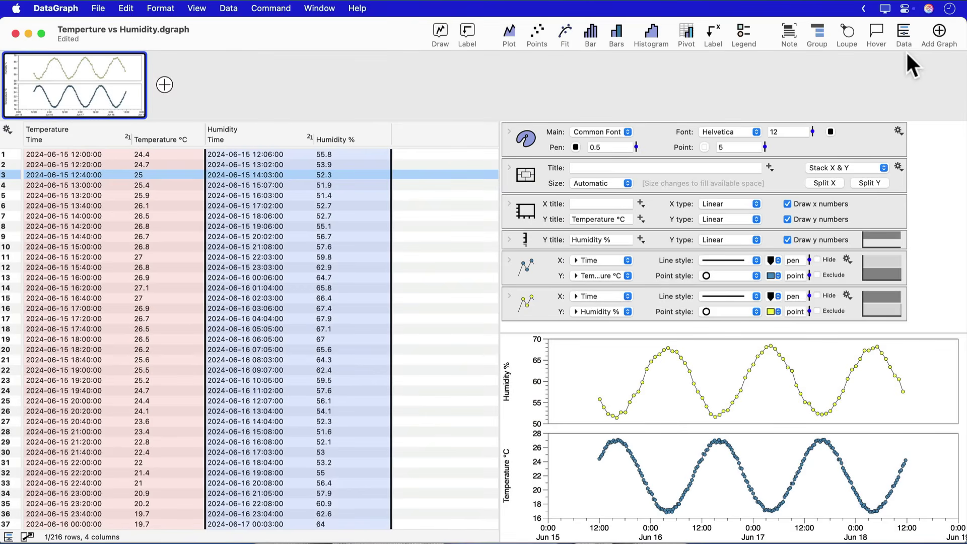
click(903, 31)
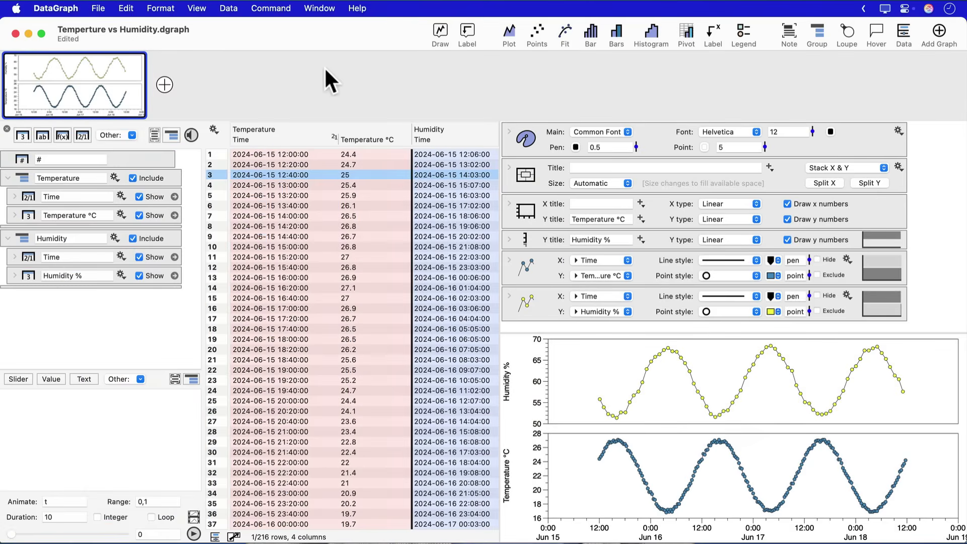
- Add a new Plot Action column and move it into the Temperature group
click(132, 135)
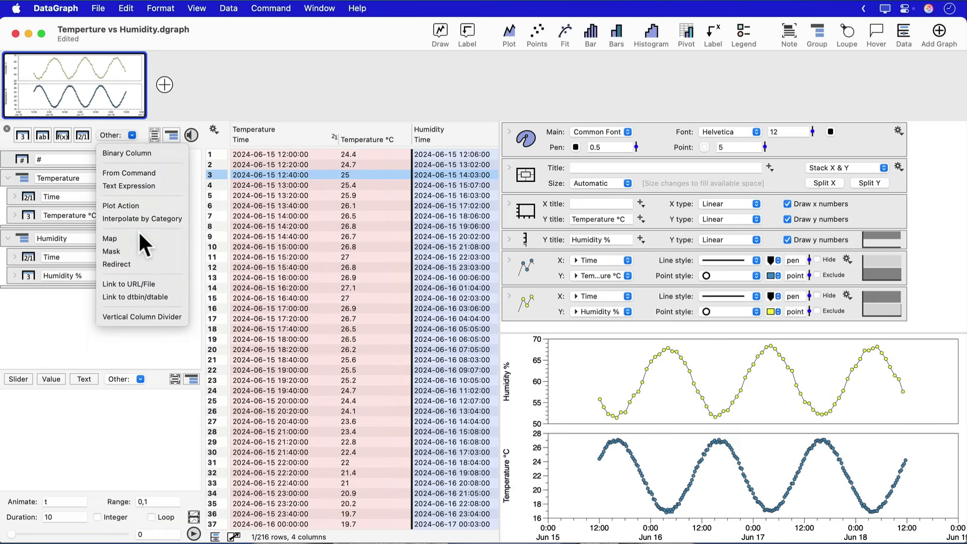
click(167, 206)
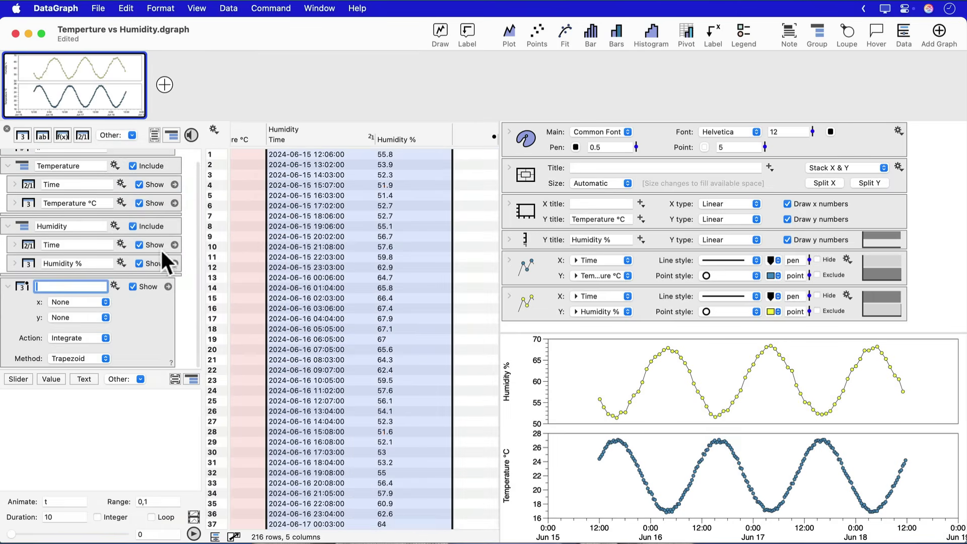
scroll(153, 304, up, 1)
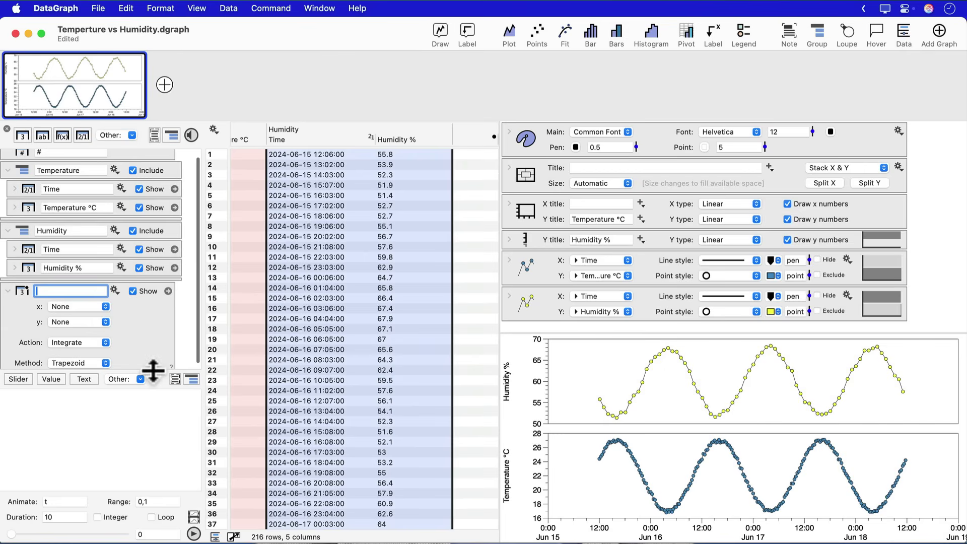
drag(153, 371, 164, 484)
drag(20, 301, 49, 223)
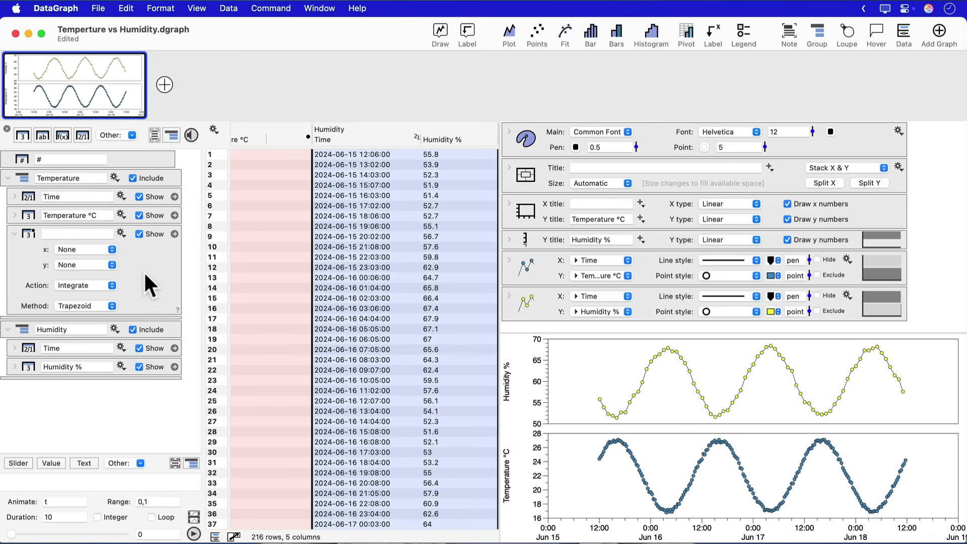
- Rename the new Plot Action column to 'Humidity %'
scroll(349, 281, left, 5)
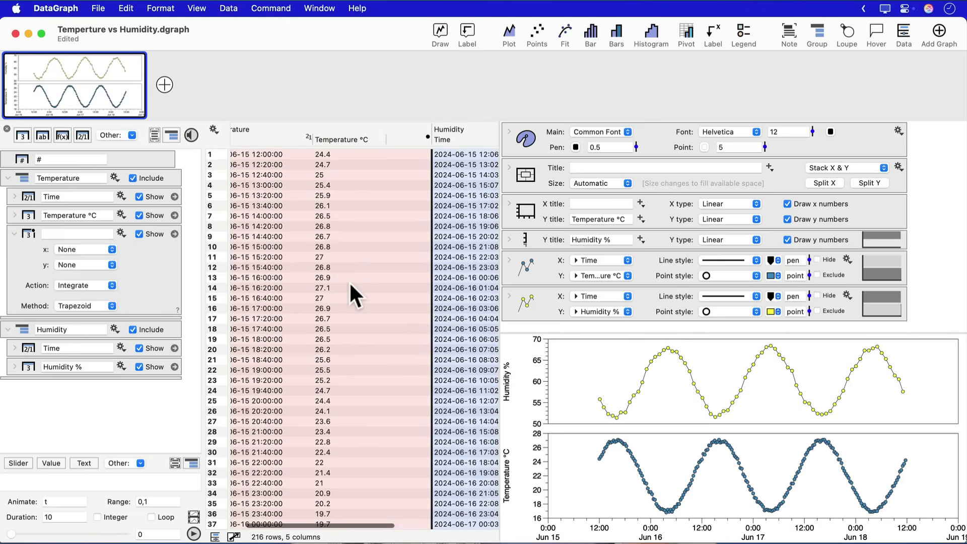
scroll(350, 283, left, 3)
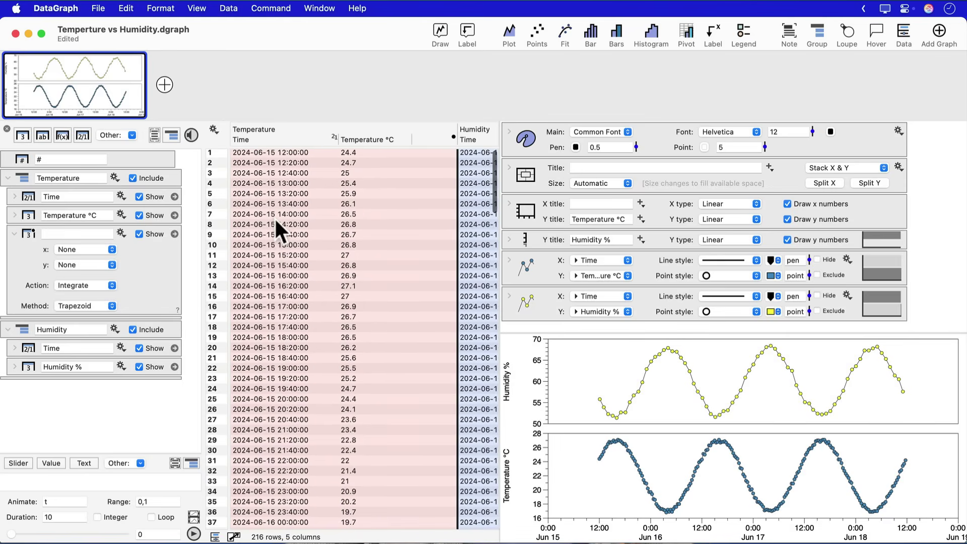
scroll(406, 197, right, 3)
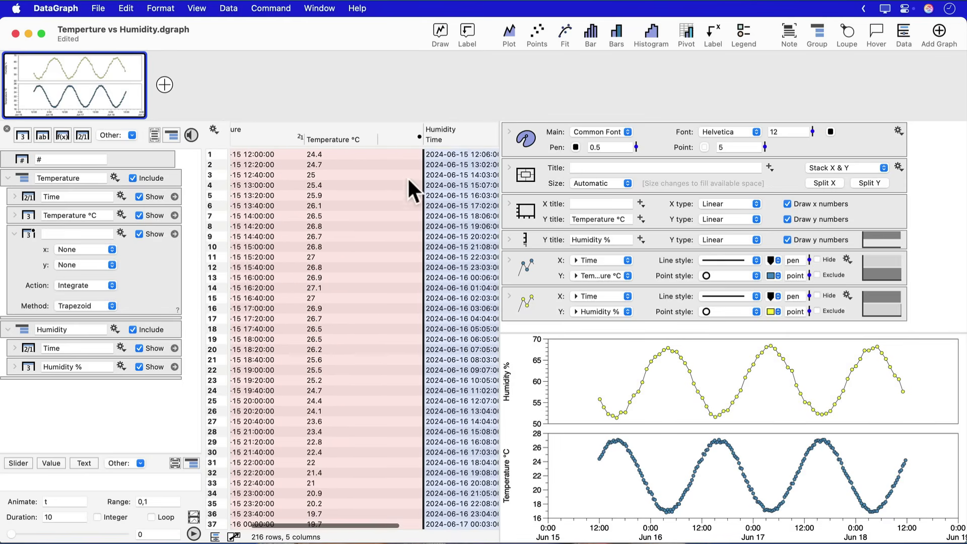
scroll(455, 156, right, 5)
click(461, 140)
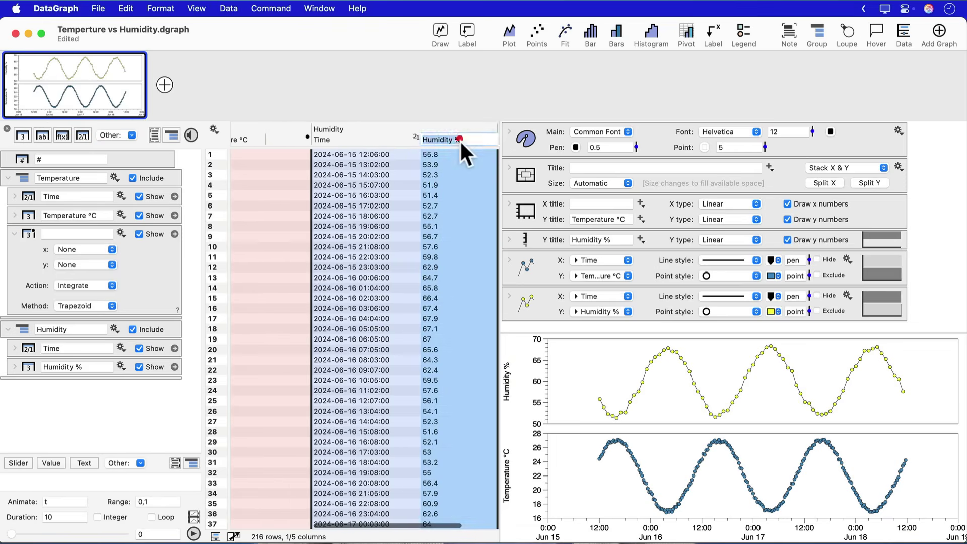
click(460, 140)
key(super+c)
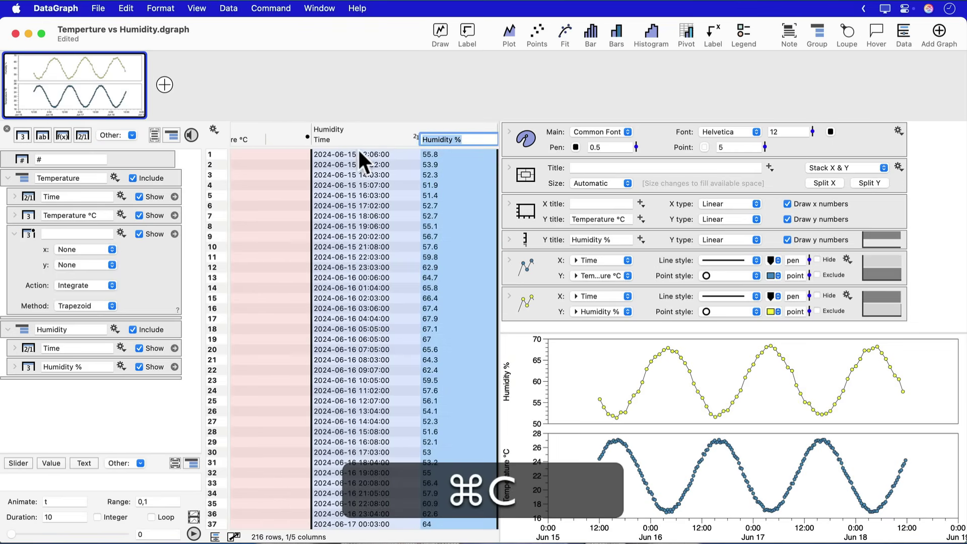
double_click(285, 142)
key(super+v)
key(super+v)
click(284, 191)
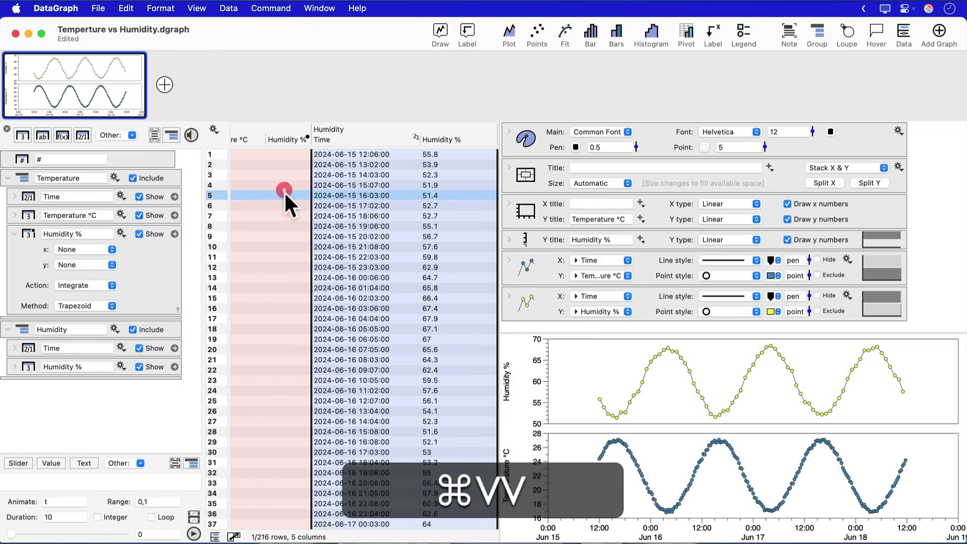
- Feed Time as the action's x input and the measured Humidity % as y
scroll(284, 192, left, 3)
scroll(284, 191, right, 4)
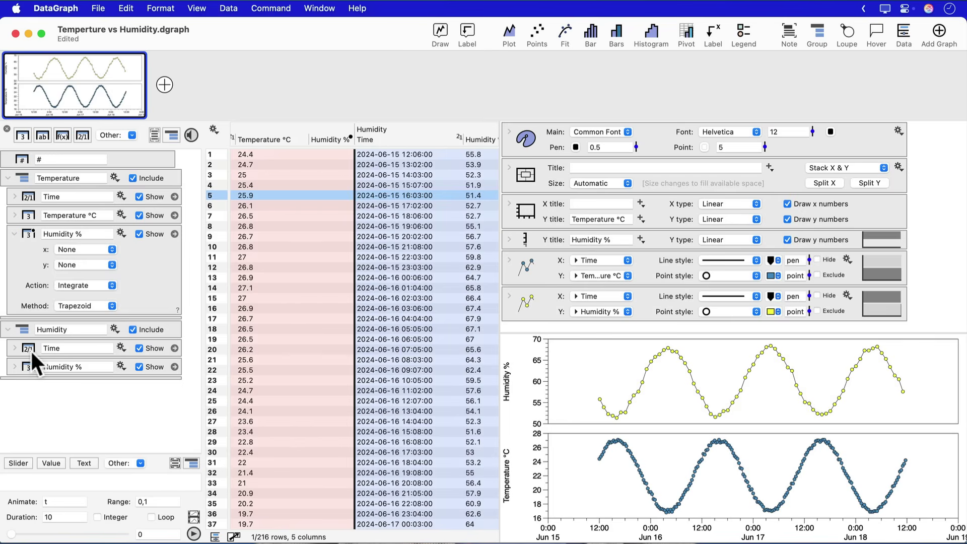
click(81, 250)
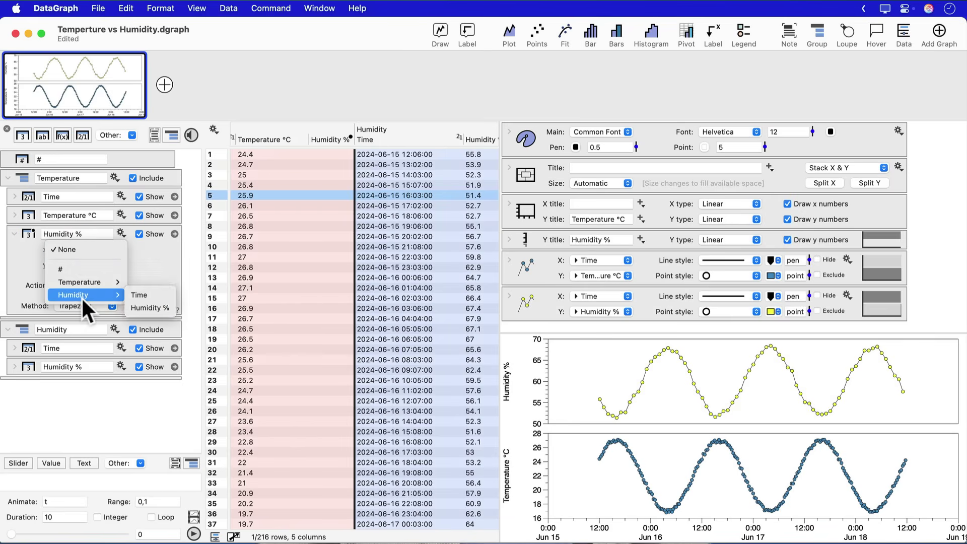
click(157, 266)
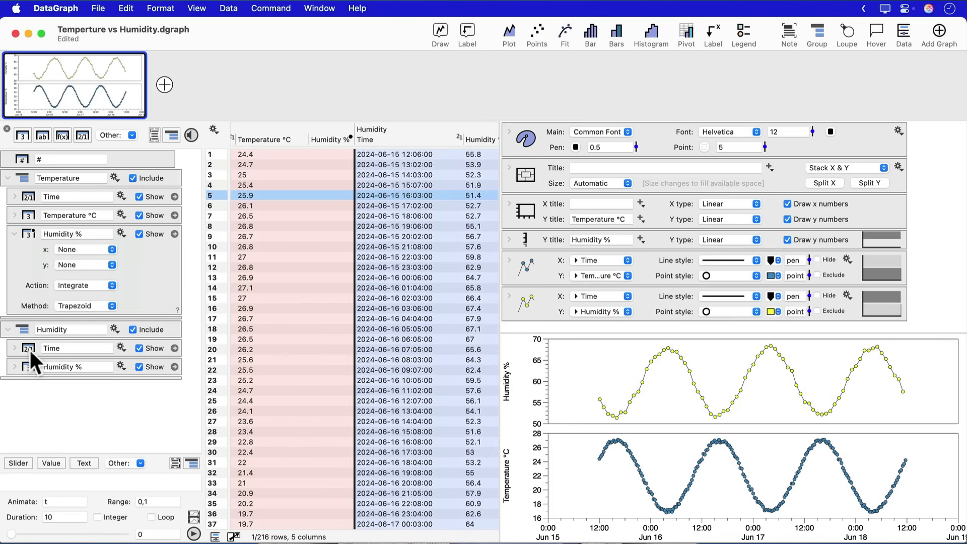
drag(29, 348, 65, 251)
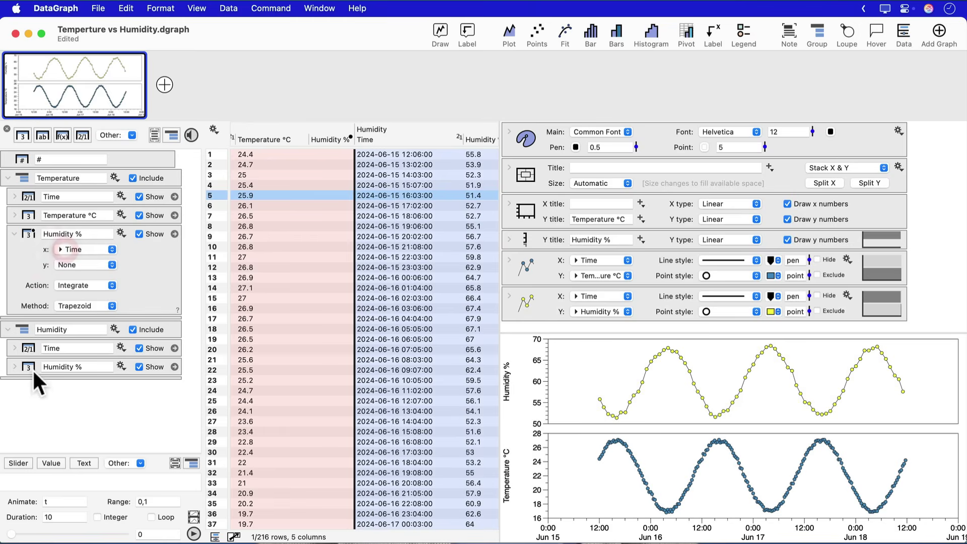
drag(25, 367, 75, 264)
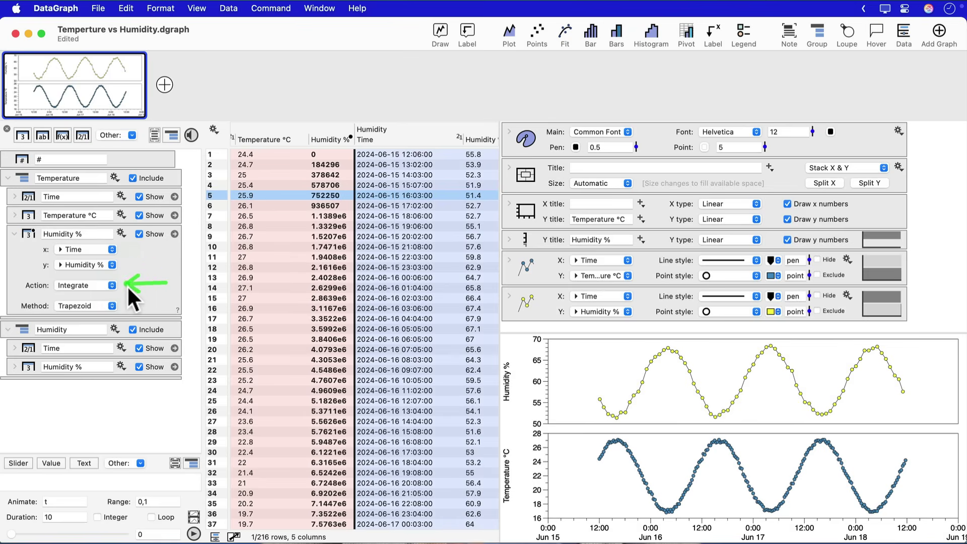
- Switch the action from Integrate to Interpolate, using the Temperature table's Time as locations
click(86, 286)
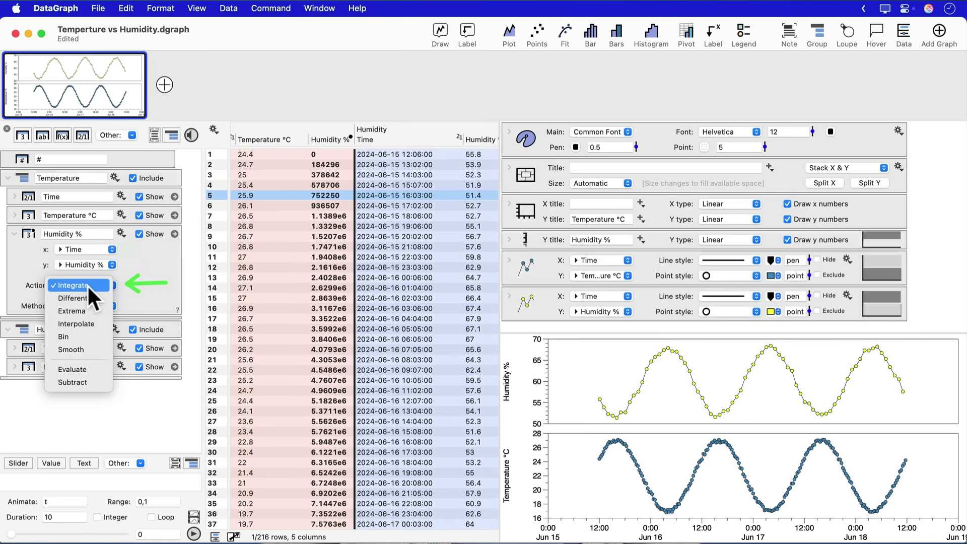
click(93, 325)
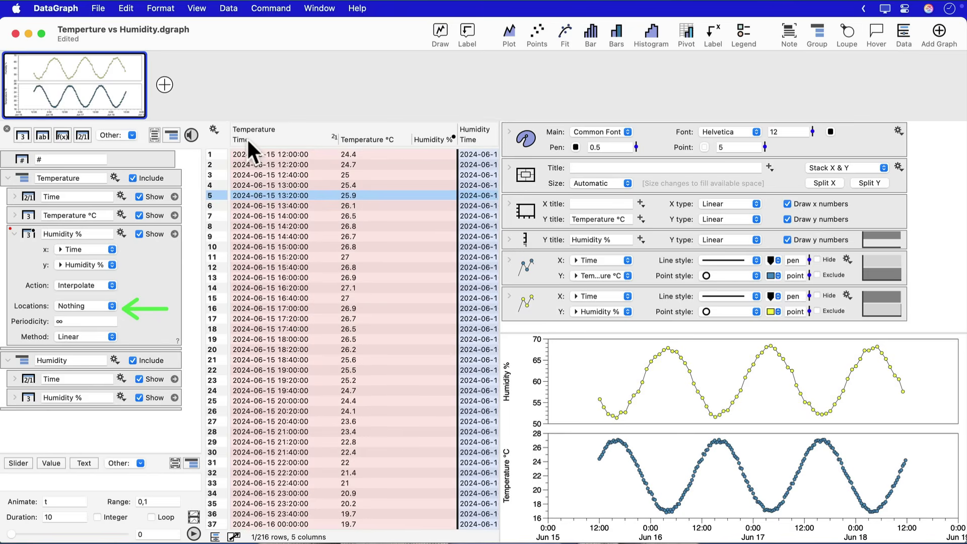
drag(246, 138, 83, 309)
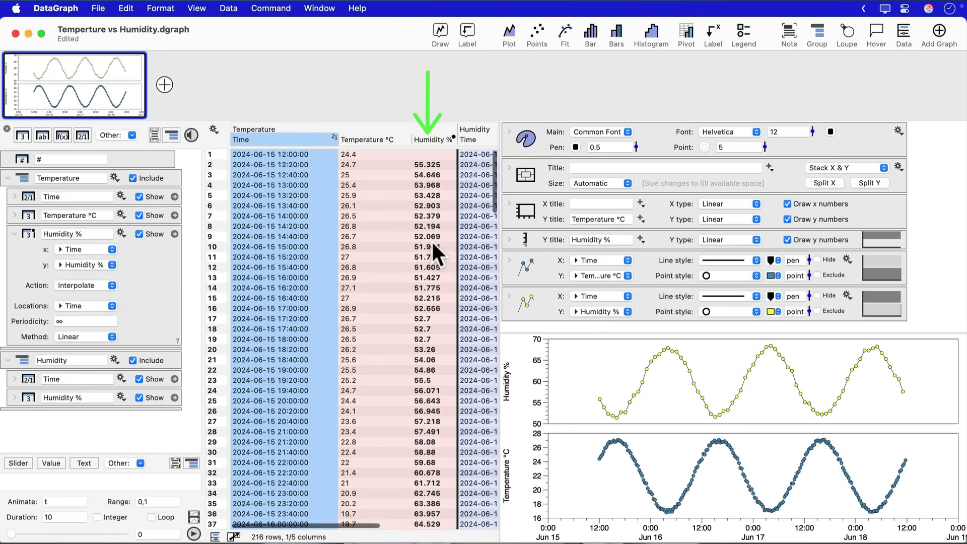
scroll(431, 240, down, 20)
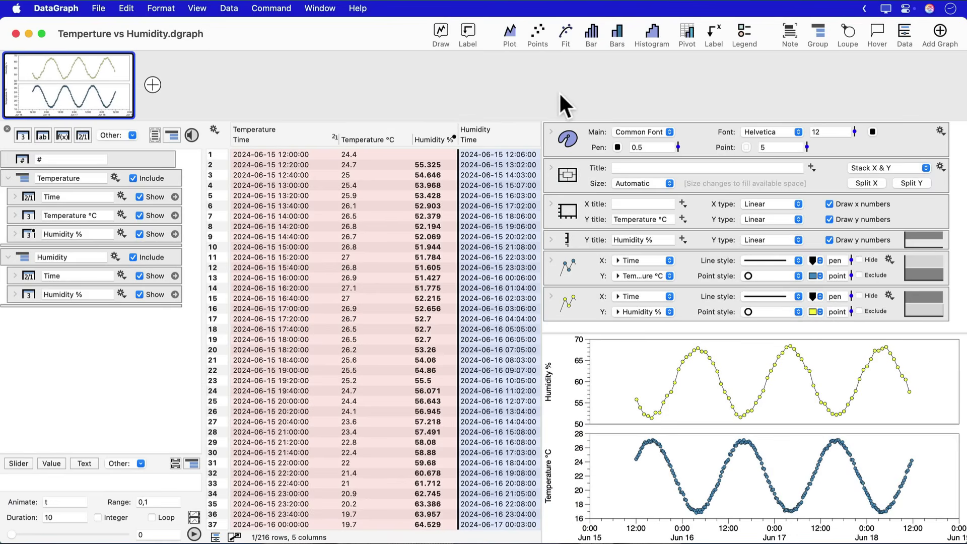
- Add a new graph plotting Humidity % against Temperature °C as points
click(355, 139)
shift+click(429, 140)
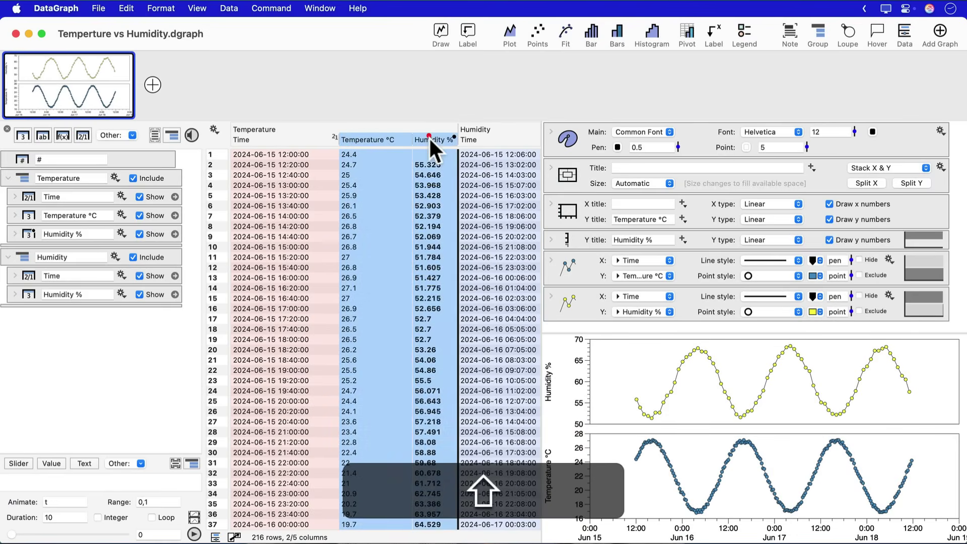
click(152, 85)
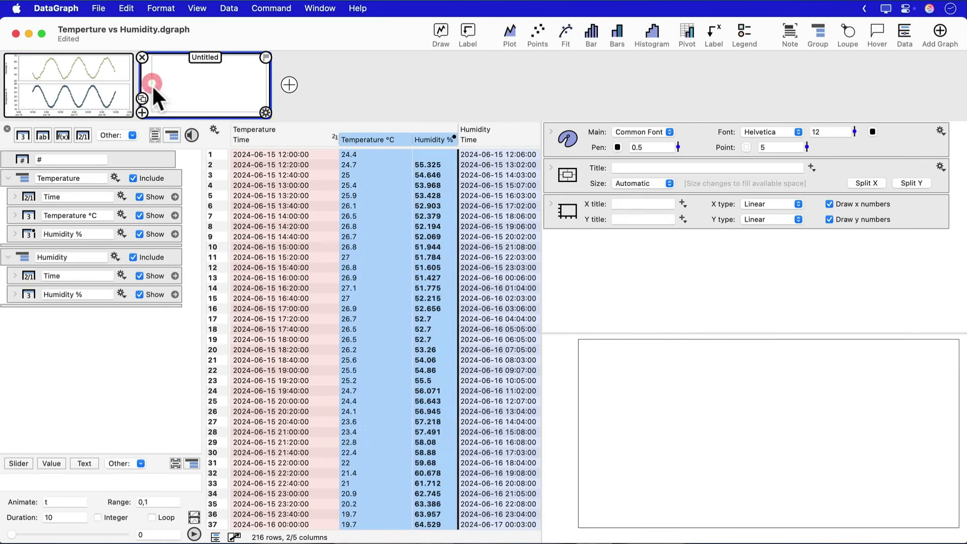
click(537, 34)
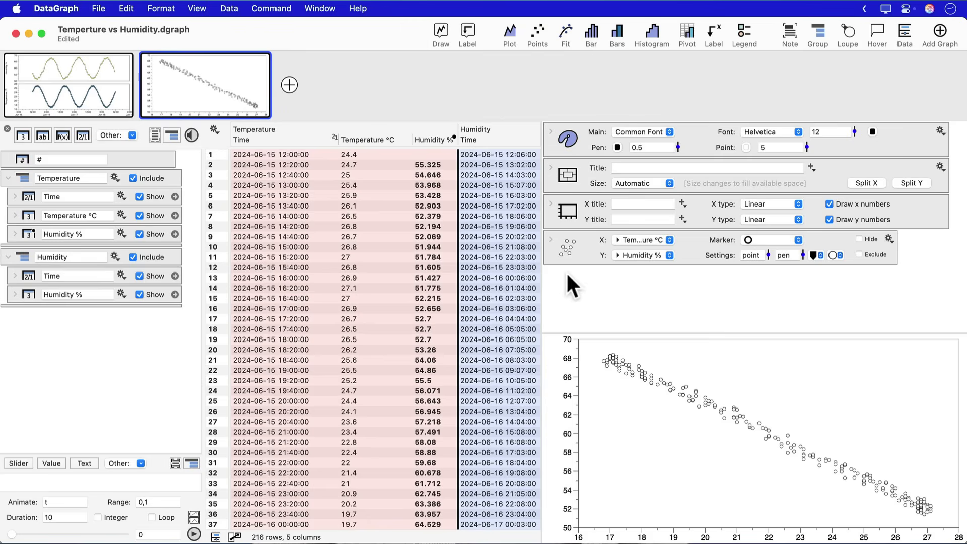
- Title the x-axis 'Temperature °C' and the y-axis 'Humidity %'
click(375, 136)
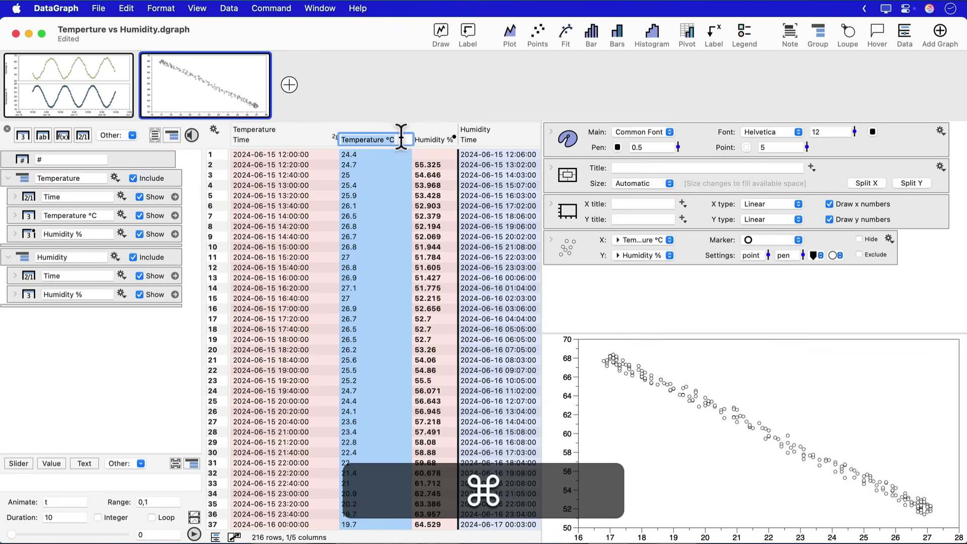
key(super+c)
click(636, 204)
key(super+v)
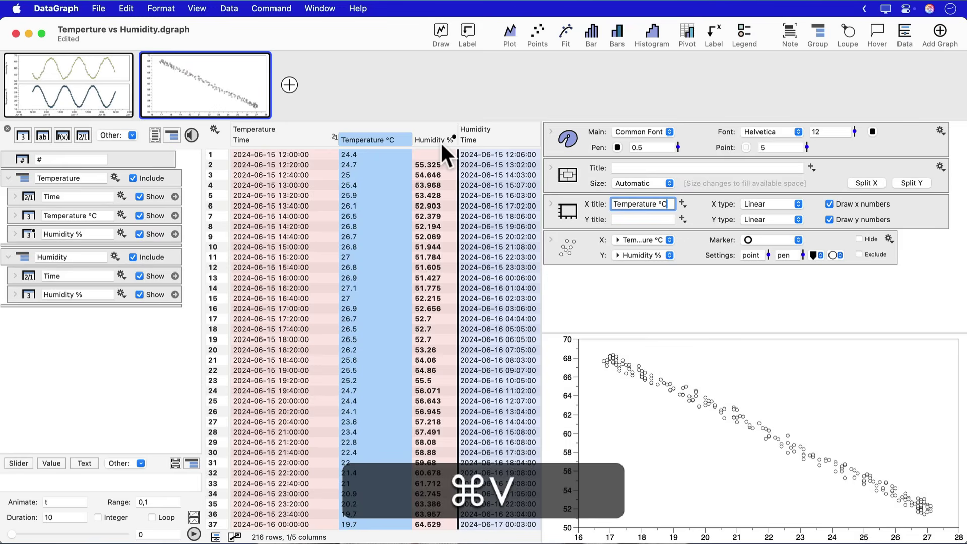
click(440, 140)
key(super+c)
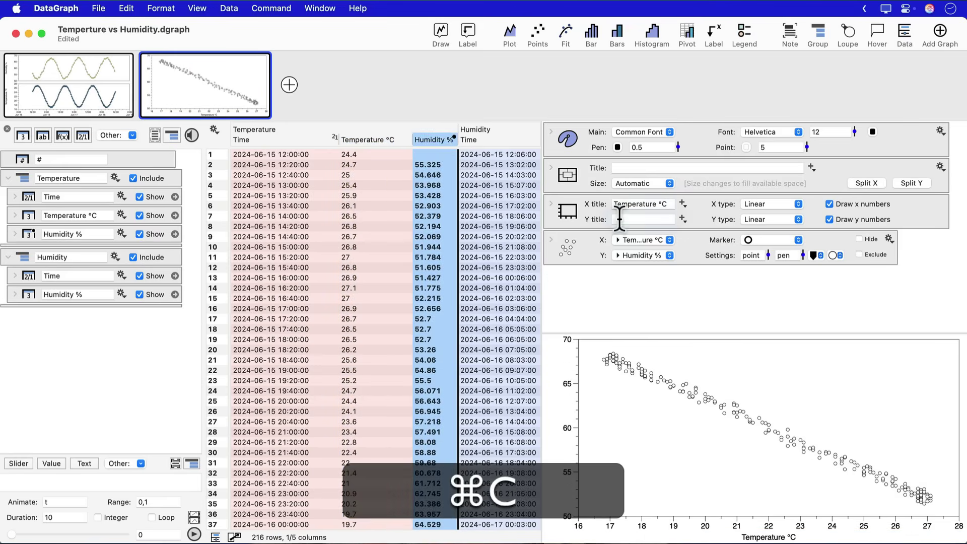
click(622, 220)
key(super+v)
click(627, 306)
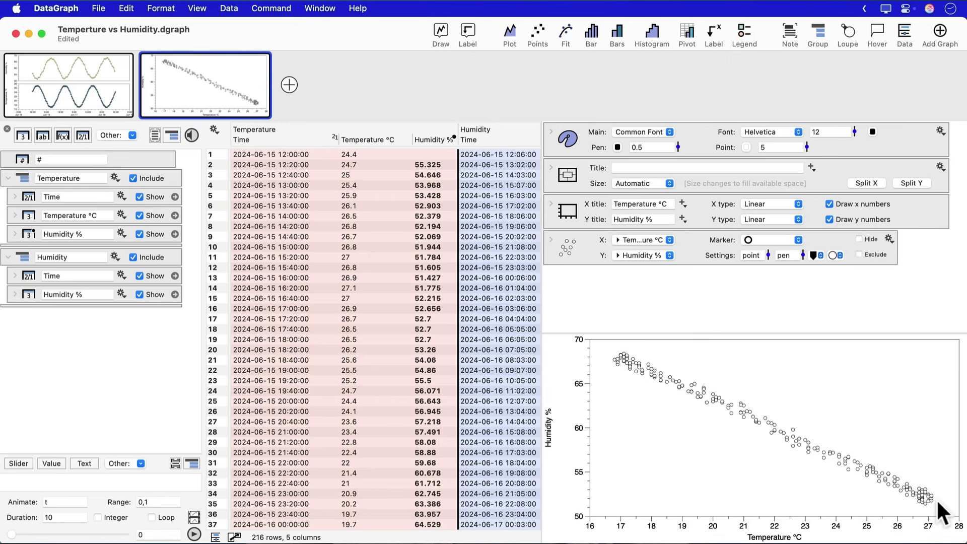
- Make the scatter points orange at size 8 and give the graph more height
click(836, 255)
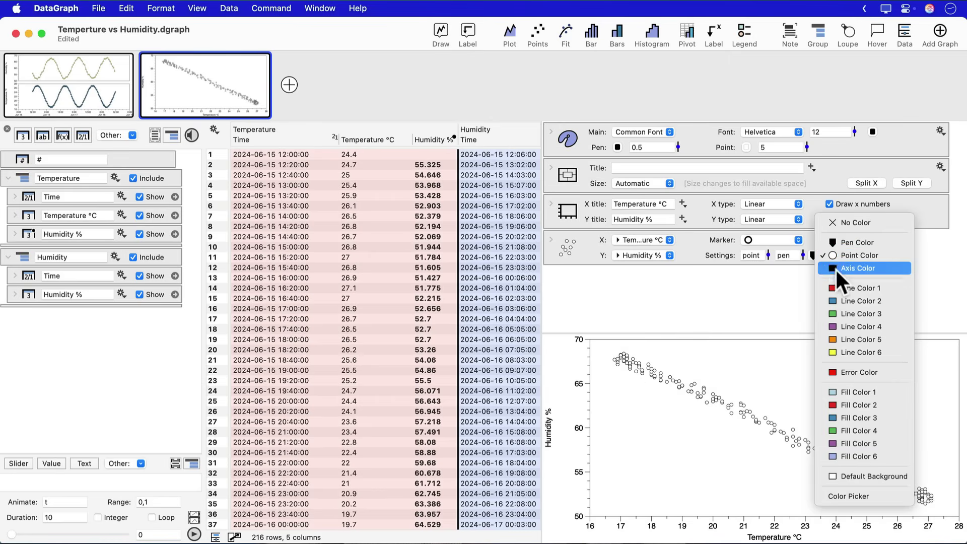
click(844, 339)
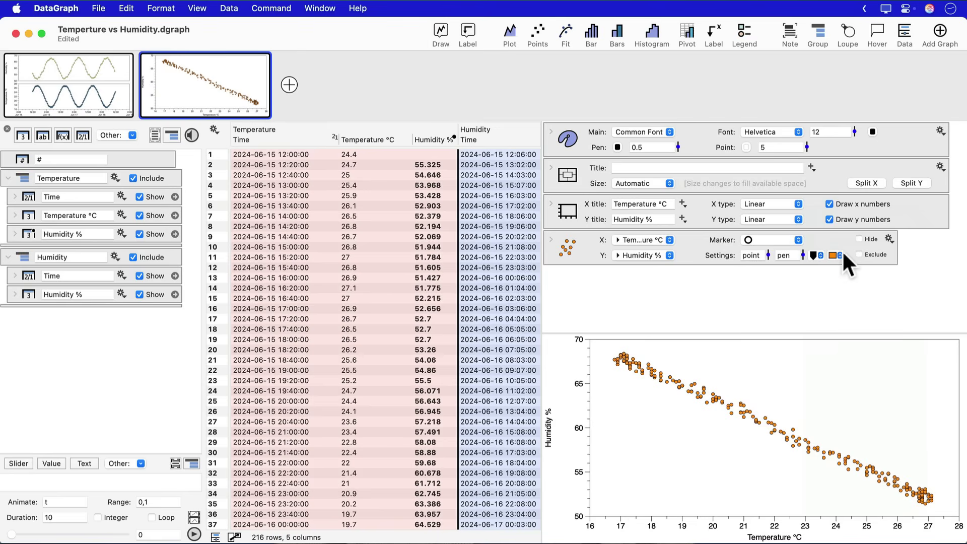
drag(809, 146, 808, 141)
drag(767, 334, 767, 301)
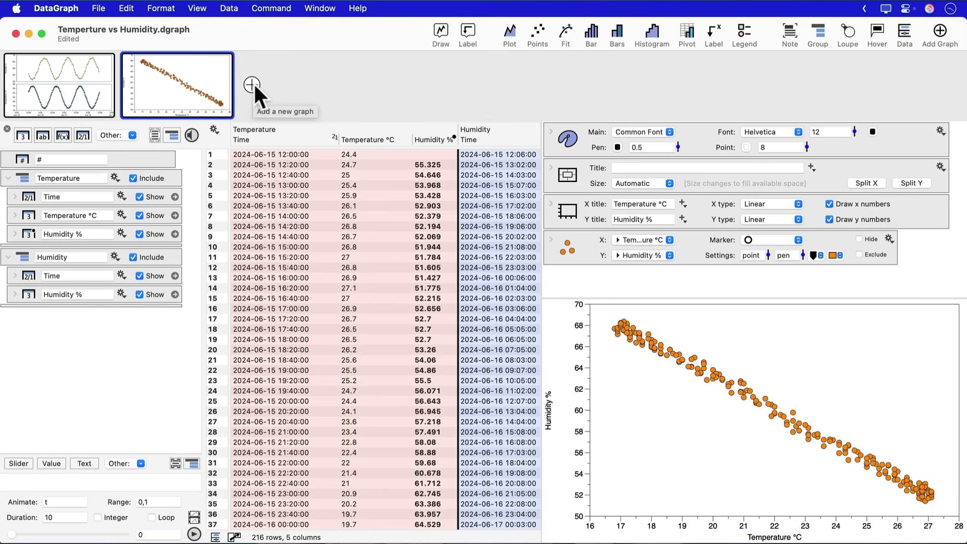
- Add a third graph plotting the interpolated Humidity % against the Temperature table's Time as points
click(252, 84)
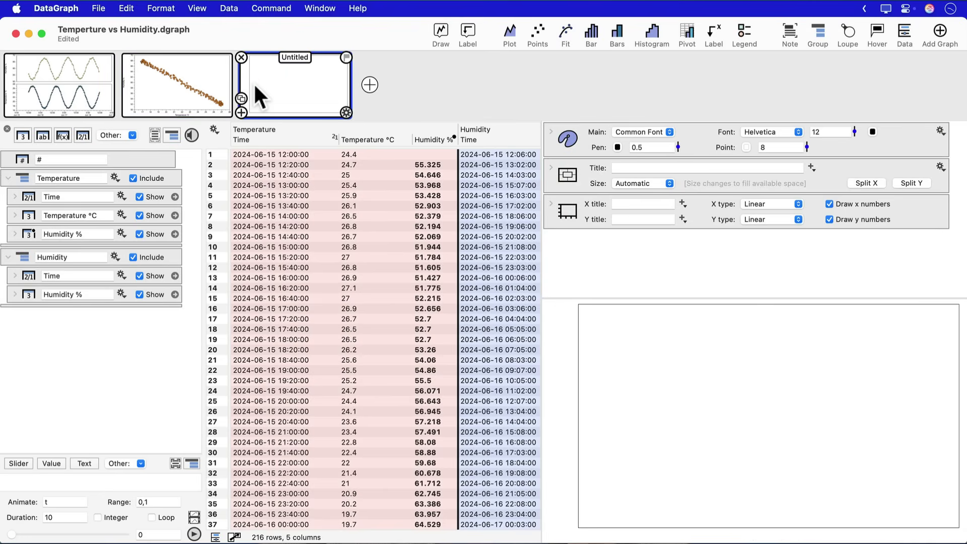
click(295, 139)
super+click(432, 135)
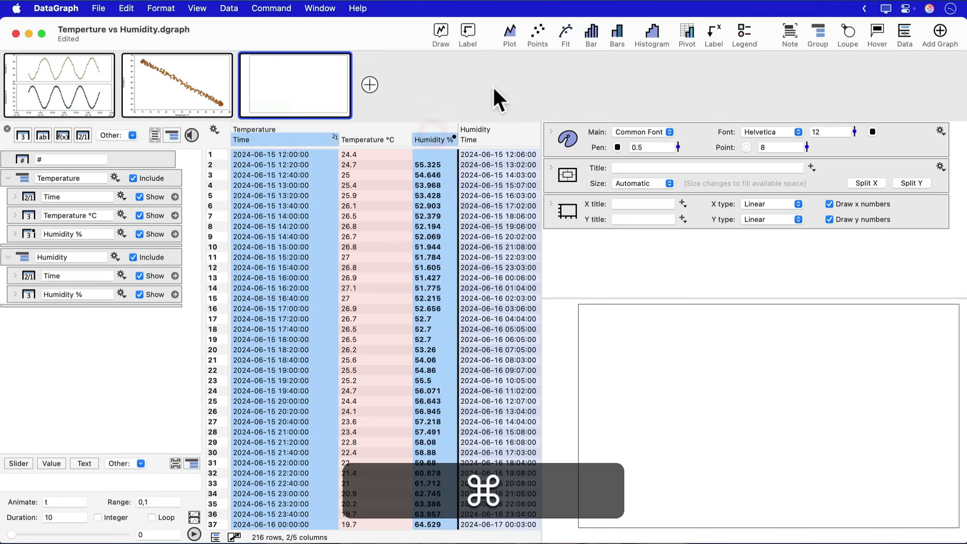
click(539, 33)
- Overlay the measured Humidity % over Time as a line with filled circle points
scroll(443, 250, right, 5)
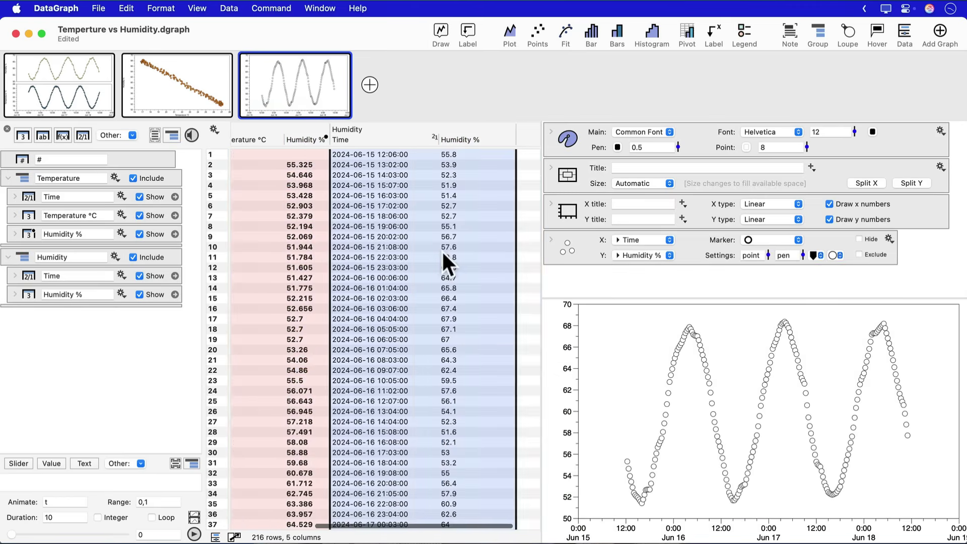
click(386, 140)
shift+click(486, 136)
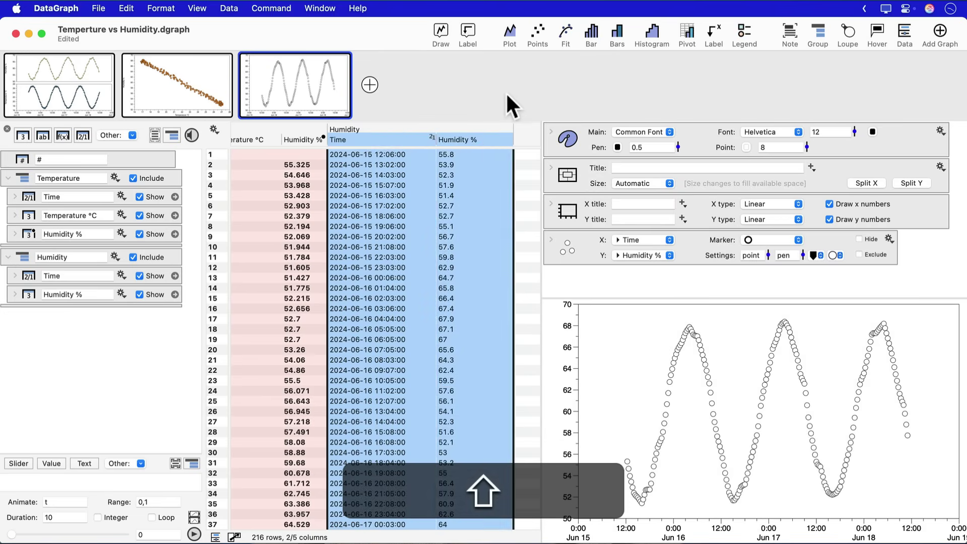
click(510, 30)
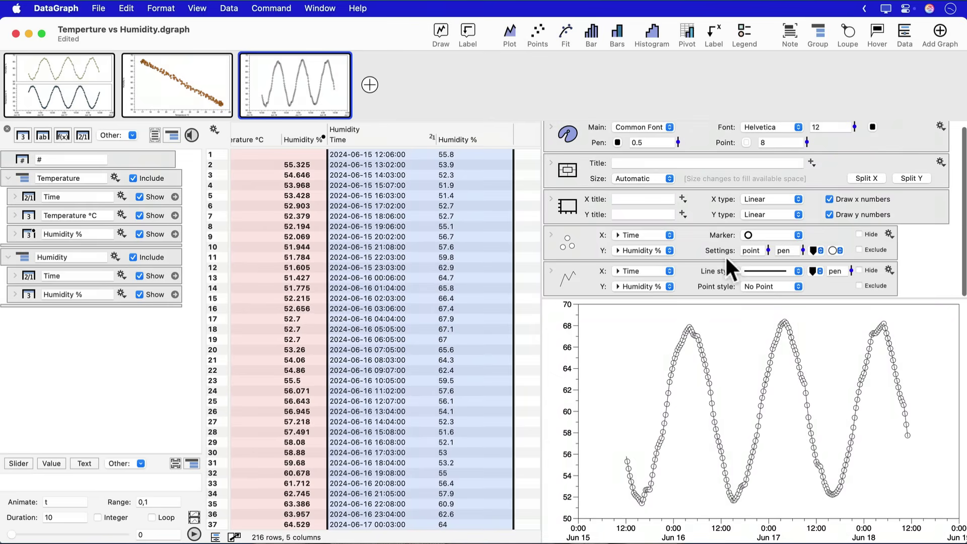
click(782, 285)
click(778, 321)
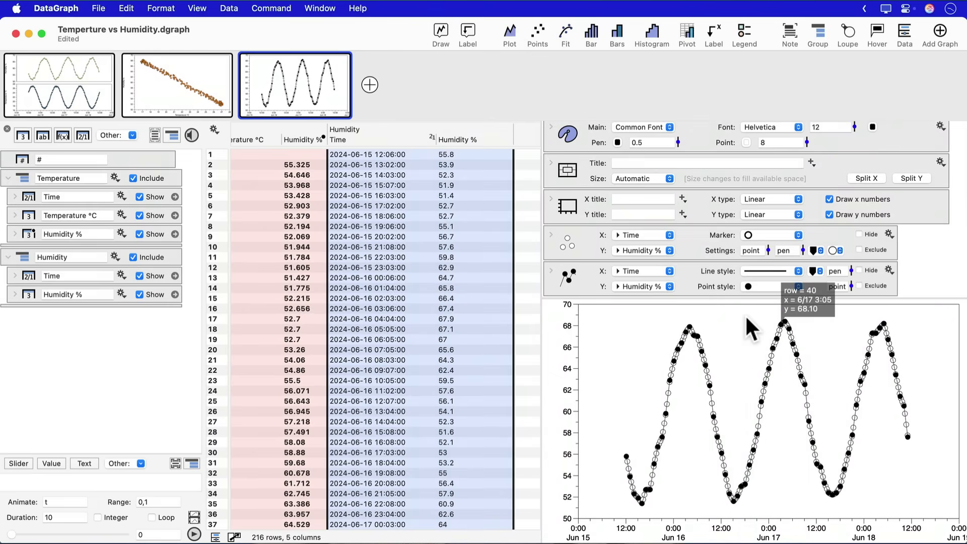
- Expand the Humidity % action column, keep the Linear method, and open its options menu
click(15, 233)
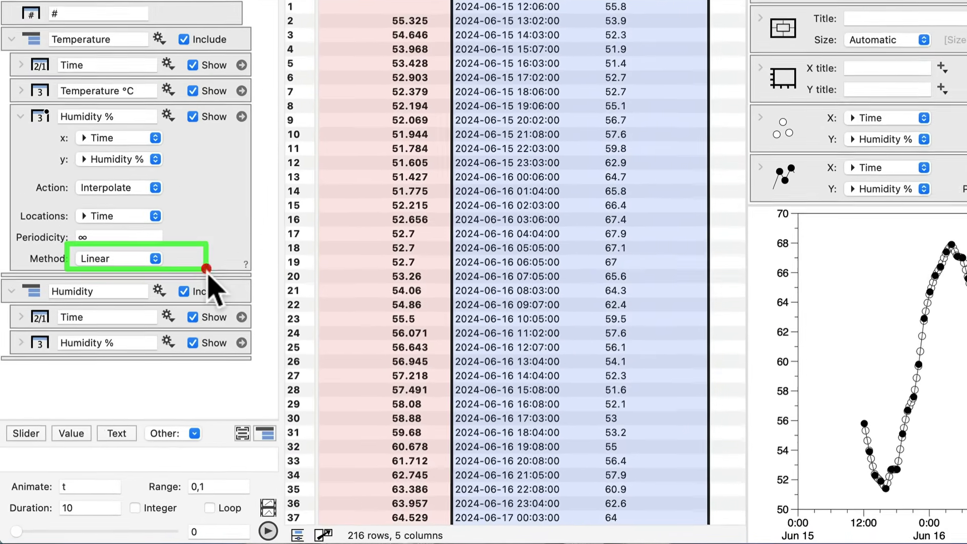
click(155, 258)
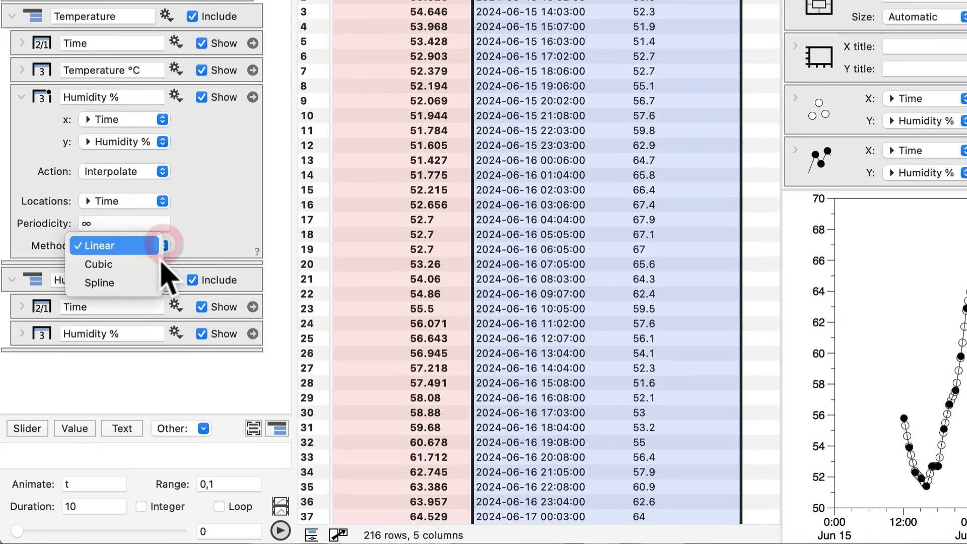
click(224, 198)
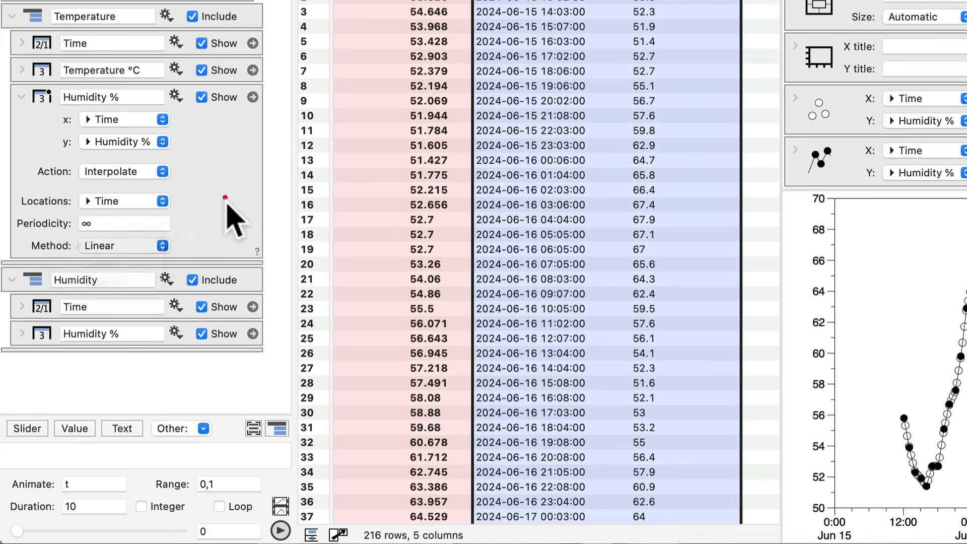
click(175, 96)
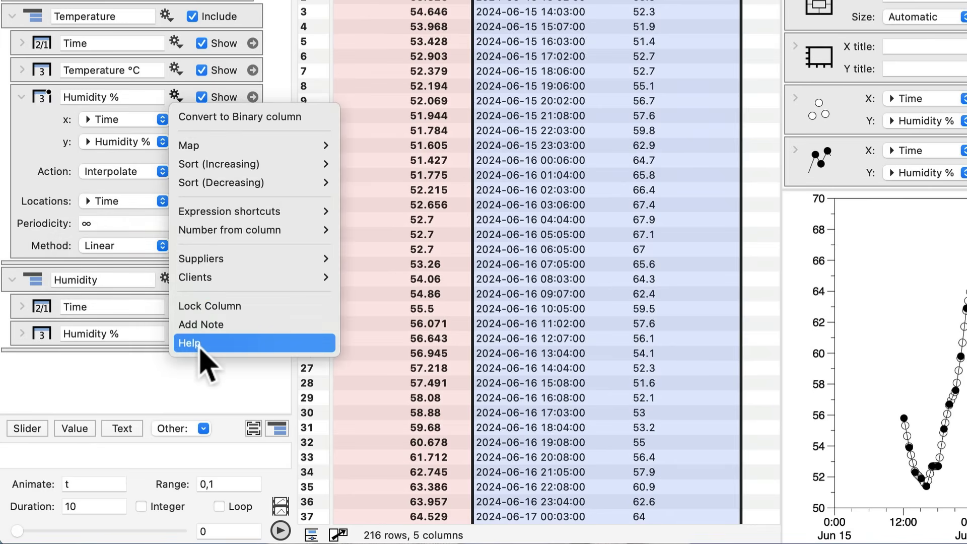